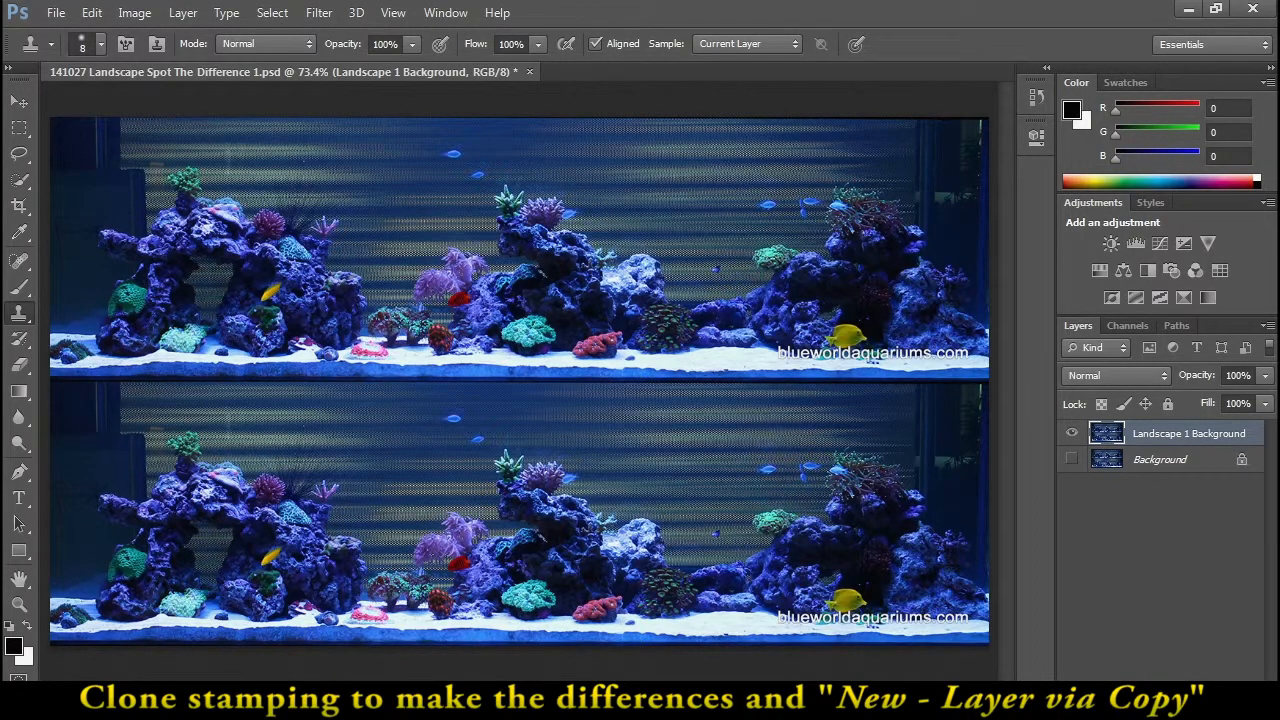
Turn the locked Background layer into a regular layer and rename it Original.
left_click(1241, 461)
double_click(1152, 459)
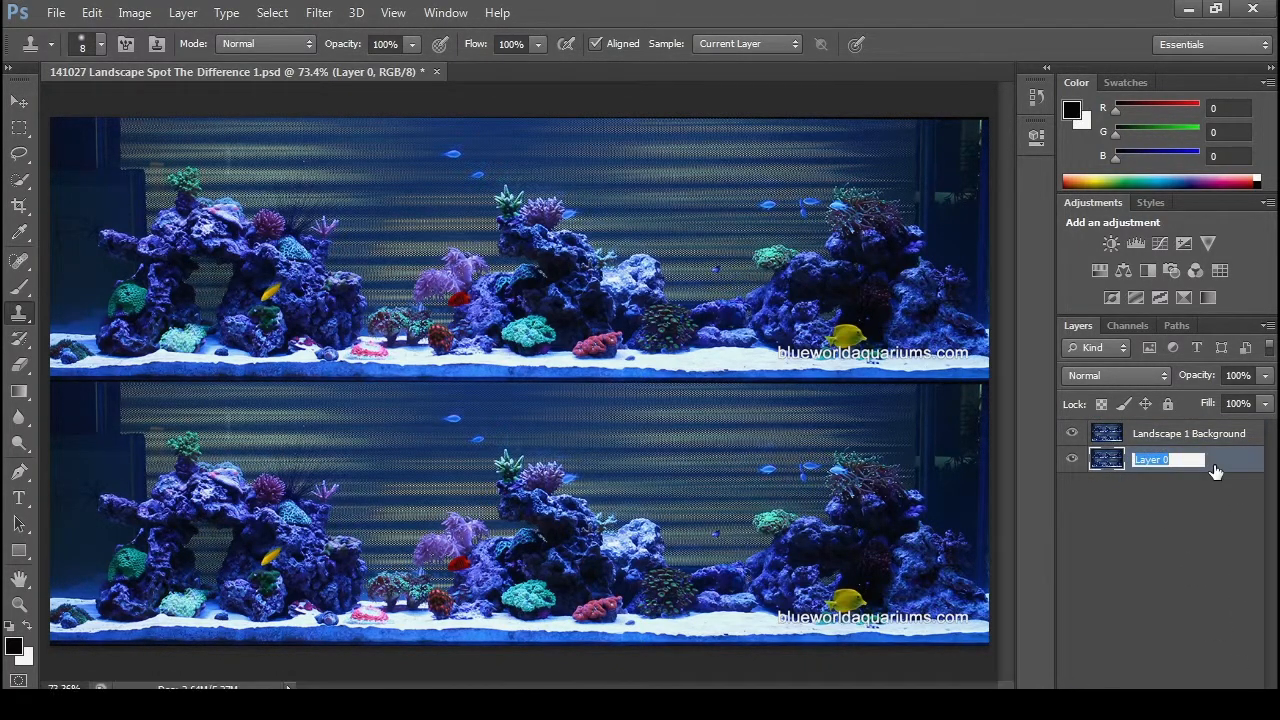
type("Original")
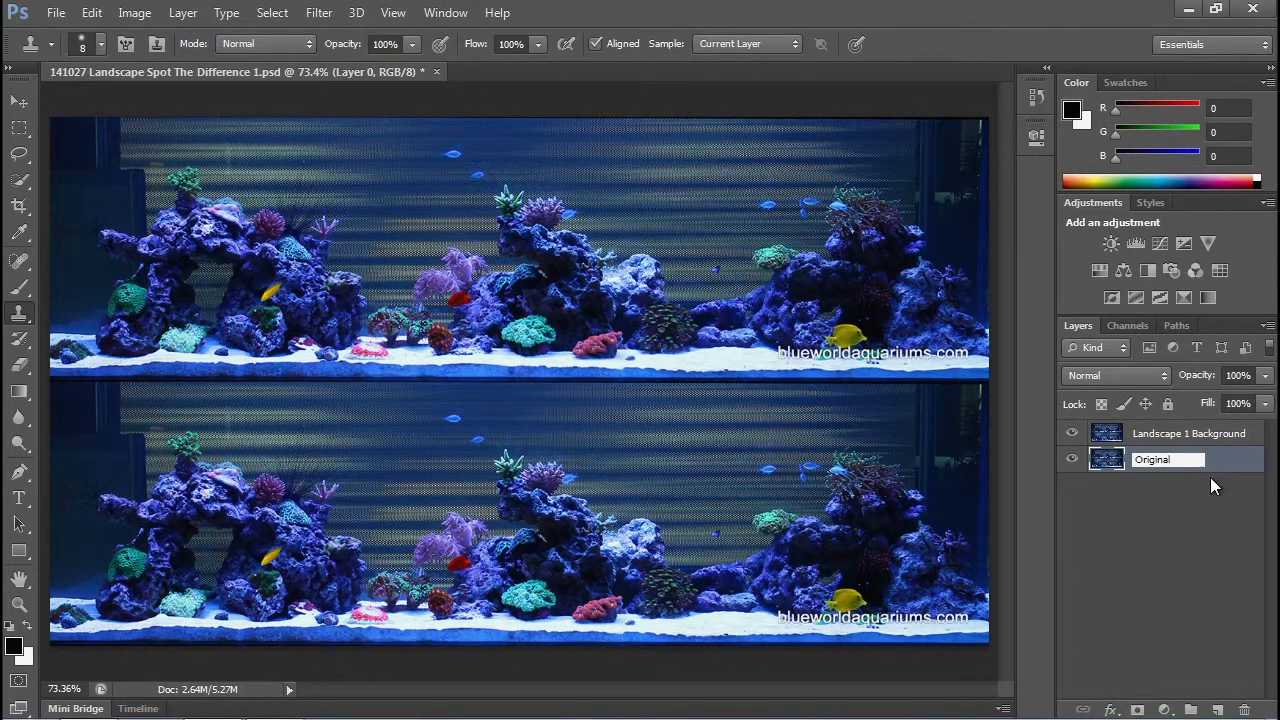
left_click(1211, 485)
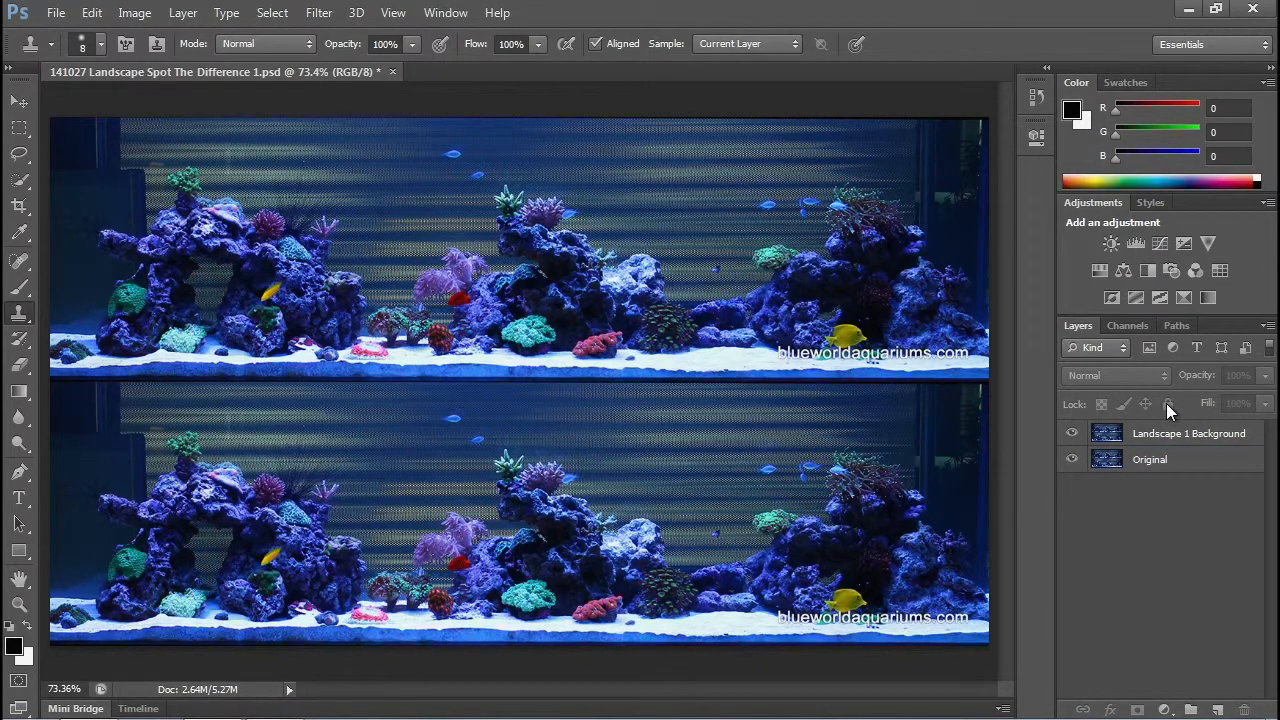
Fully lock and hide the Original layer, and make the Landscape 1 Background layer active.
left_click(1171, 461)
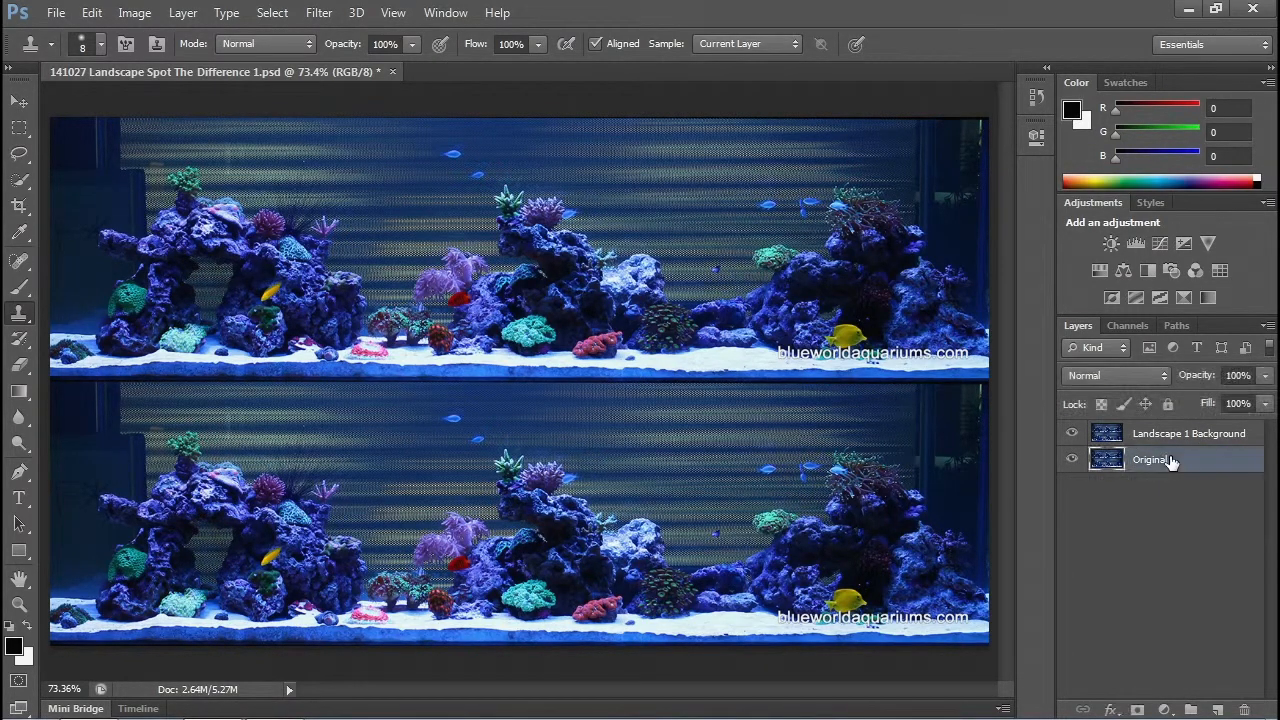
left_click(1167, 403)
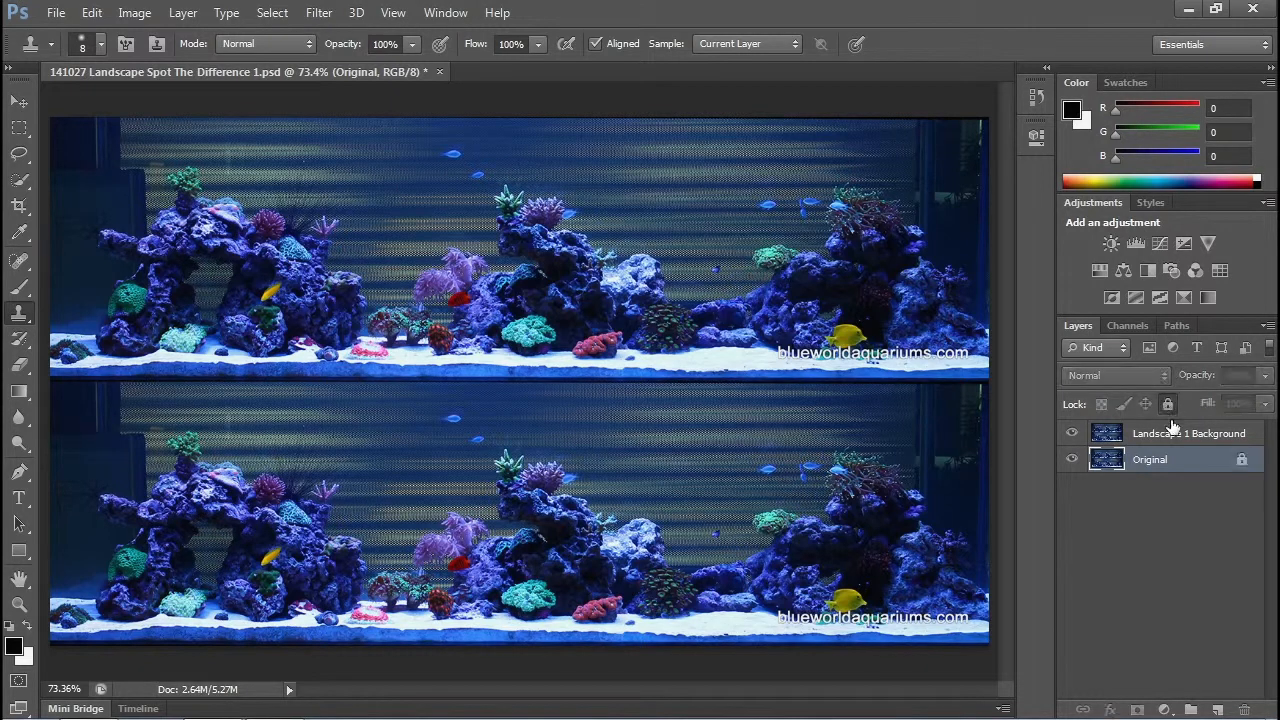
left_click(1072, 460)
left_click(1164, 435)
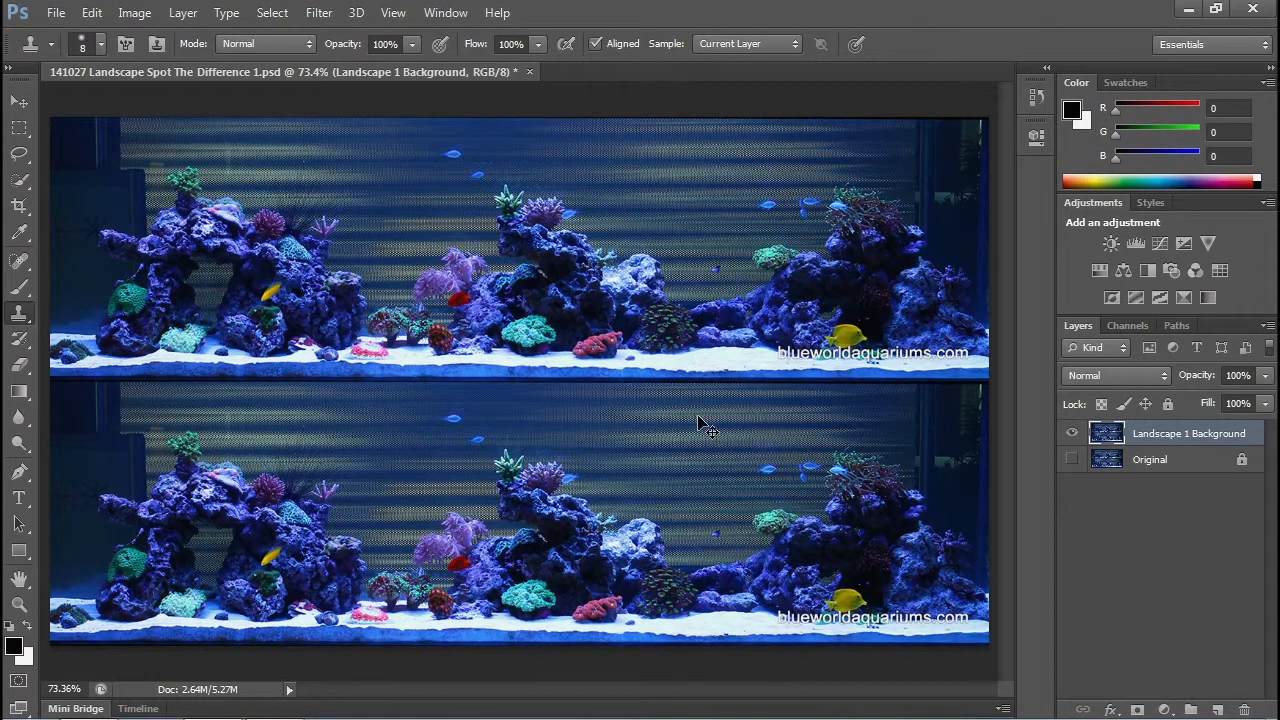
Clone an extra blue fish into the open water beside the two small fish above the central coral in the upper picture.
key("ctrl+plus")
key("ctrl+plus")
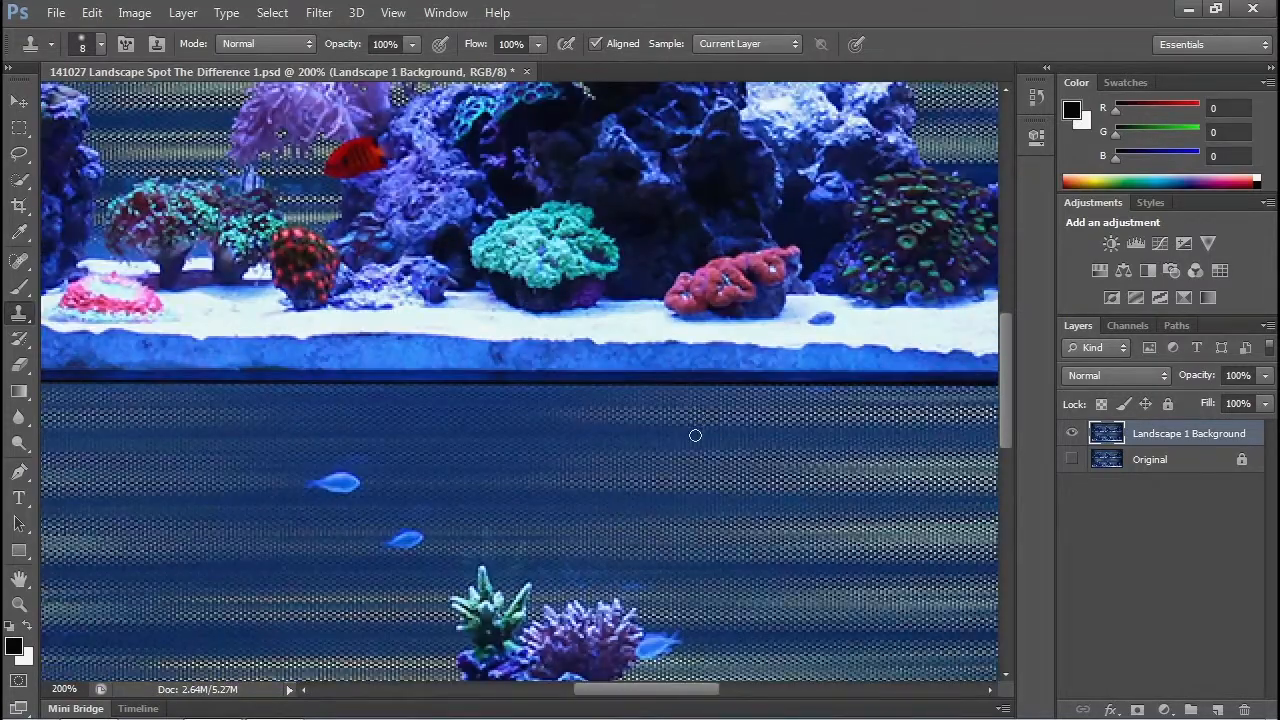
left_click_drag(587, 309, 577, 365)
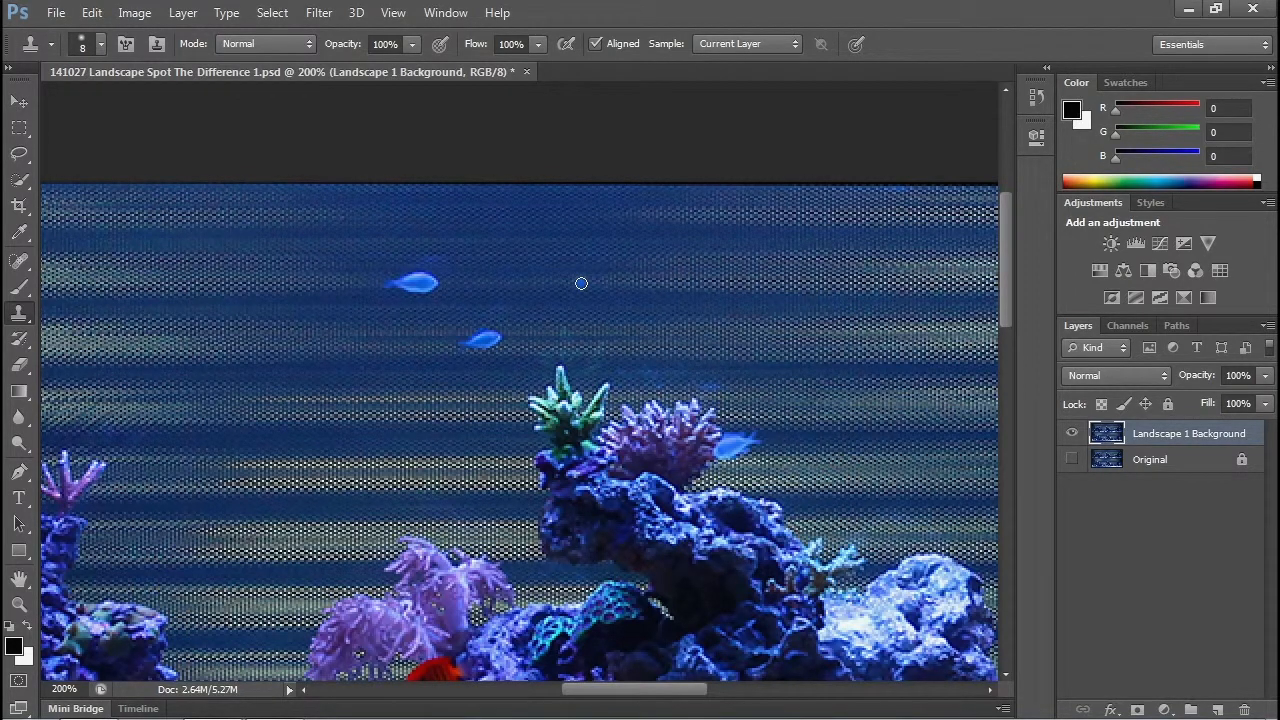
mouse_move(579, 284)
left_mouse_down()
mouse_move(550, 286)
mouse_move(590, 285)
mouse_move(542, 283)
mouse_move(592, 288)
left_mouse_up()
key("ctrl+minus")
key("ctrl+minus")
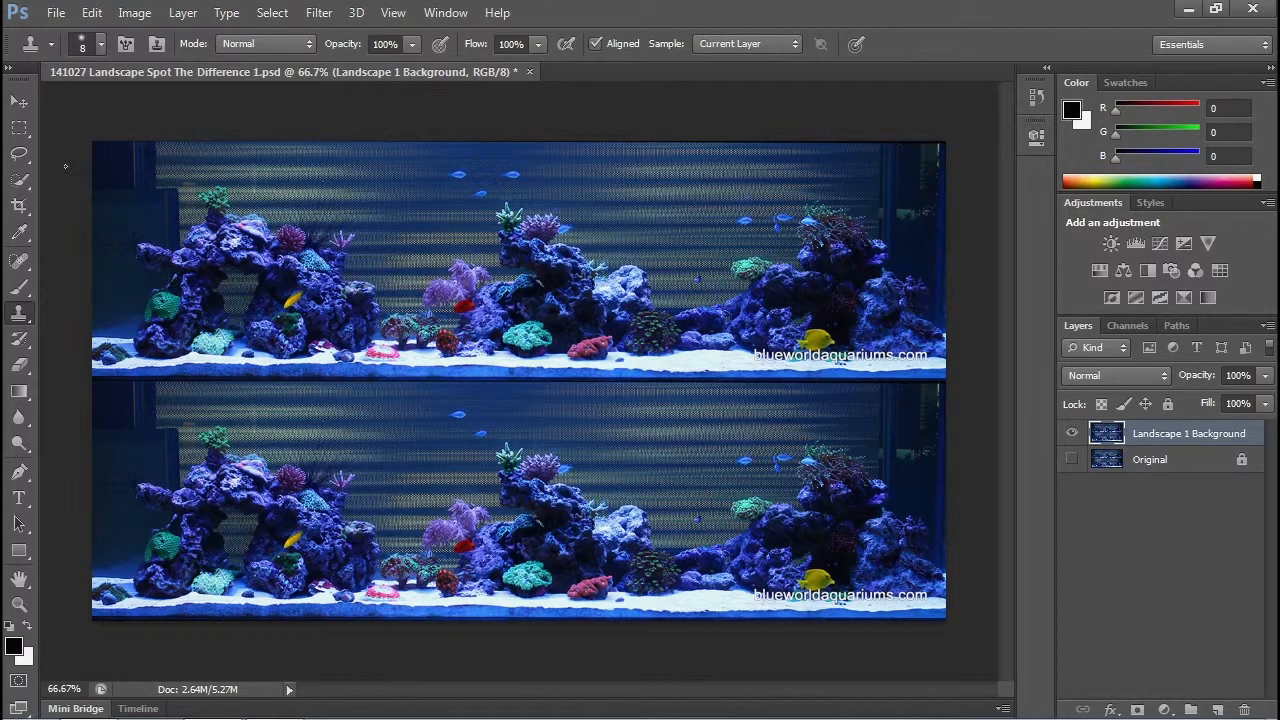
Select rectangular areas around the cloned blue fish in the upper picture and at the matching spot in the lower picture.
left_click(19, 128)
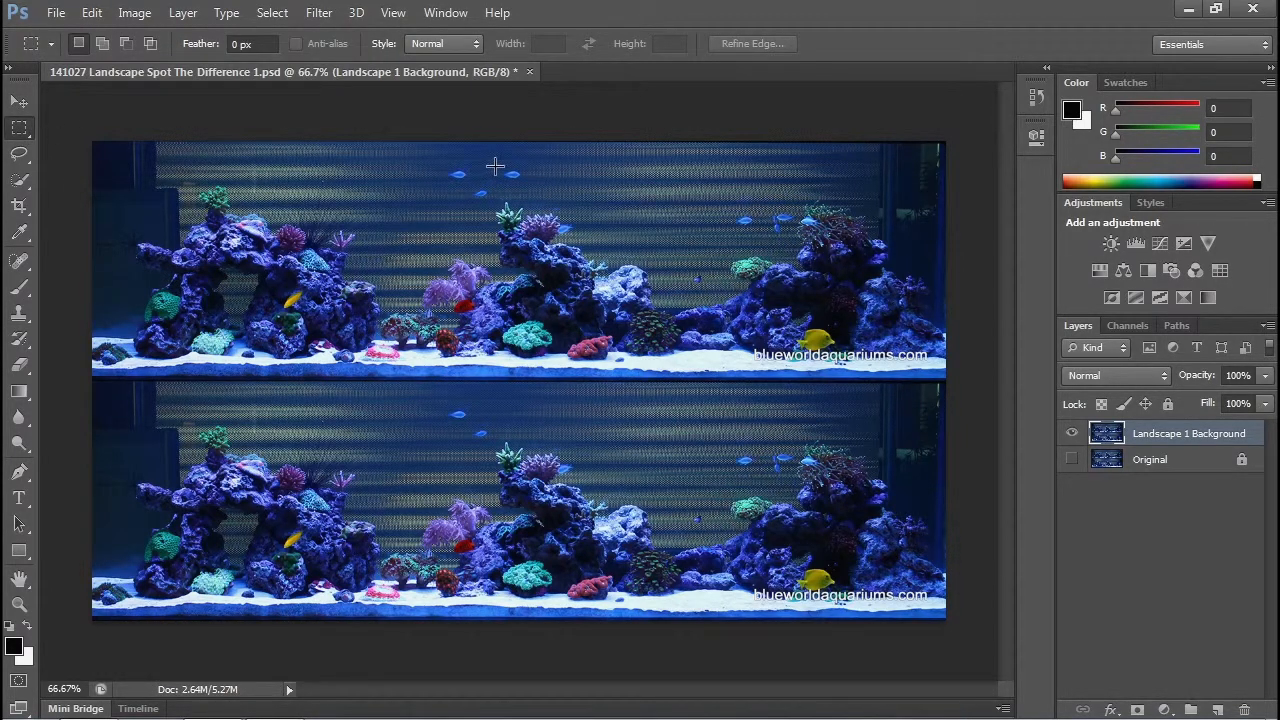
left_click_drag(497, 165, 525, 184)
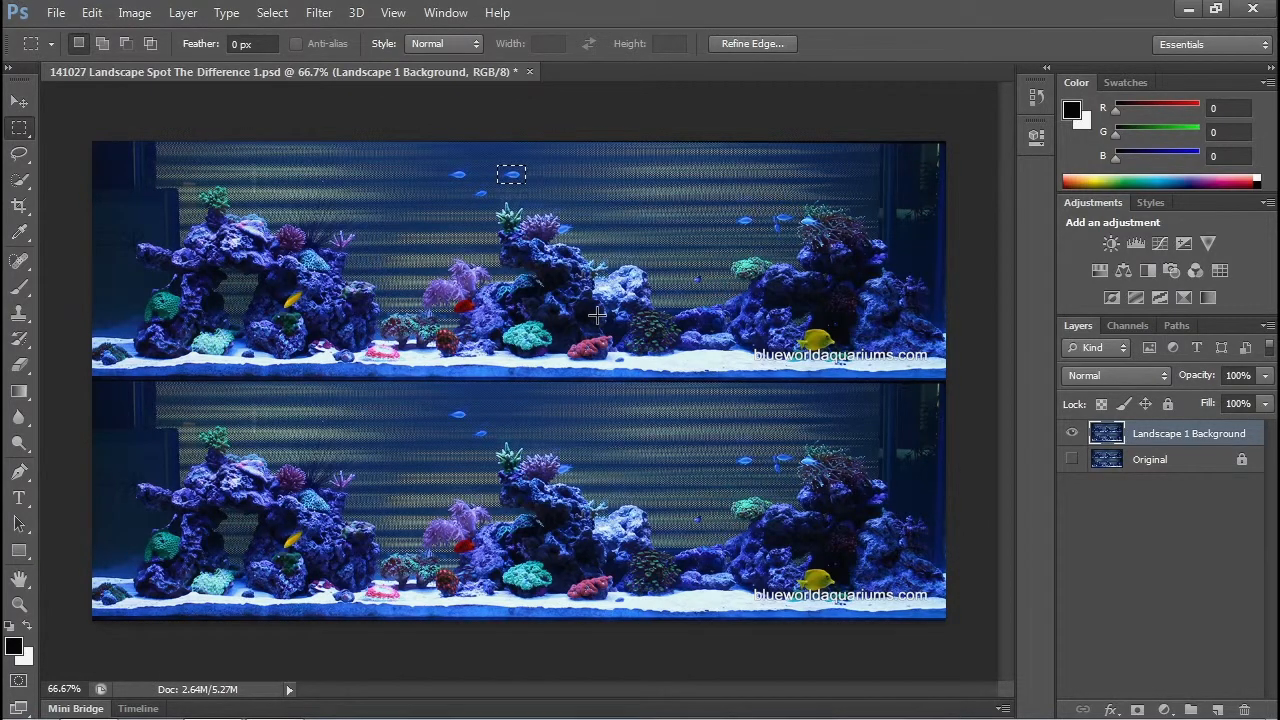
key("shift+Down")
key("shift+Down")
key("shift+Down")
key("shift+Down")
key("shift+Down")
key("shift+Down")
key("shift+Down")
key("shift+Down")
key("shift+Down")
key("shift+Down")
key("shift+Down")
key("shift+Down")
key("shift+Down")
key("shift+Down")
key("shift+Down")
key("shift+Down")
key("shift+Down")
key("shift+Down")
key("shift+Down")
key("shift+Down")
key("shift+Down")
key("shift+Down")
key("shift+Down")
key("shift+Down")
key("shift+Down")
key("shift+Down")
key("shift+Down")
key("shift+Down")
key("shift+Down")
key("shift+Down")
key("shift+Down")
key("shift+Down")
key("shift+Down")
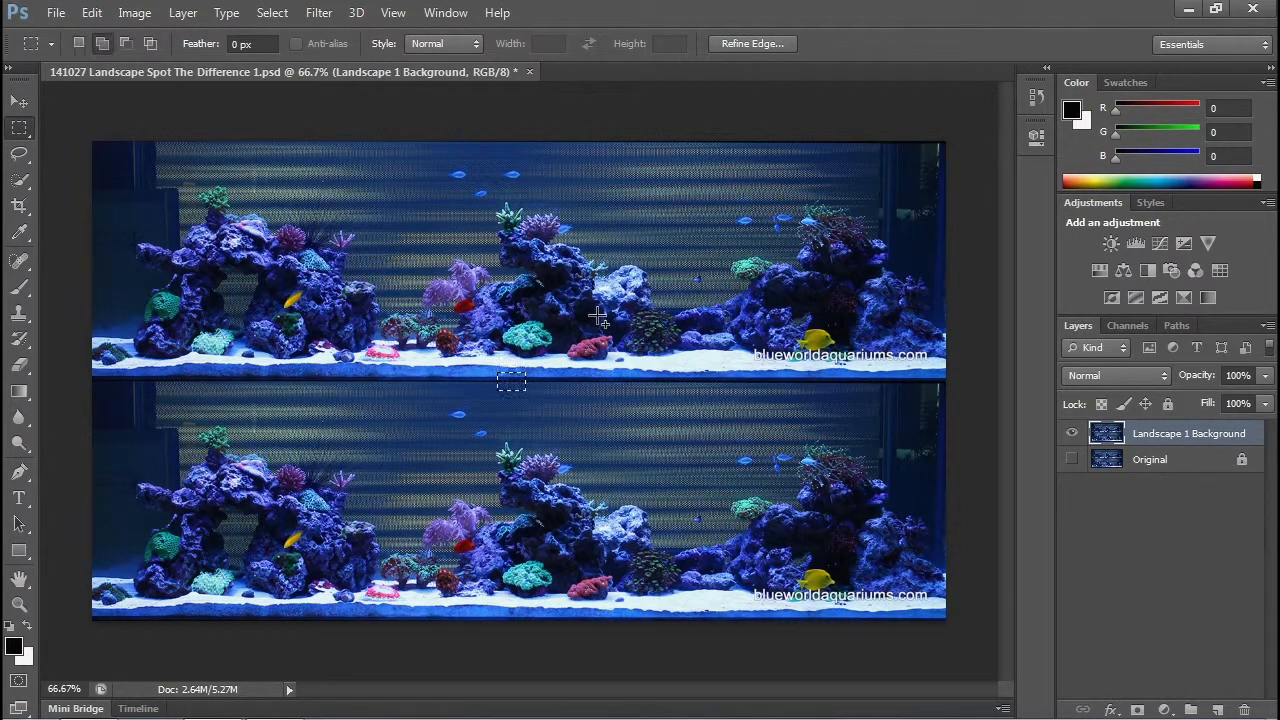
key("shift+Down")
key("shift+Down")
key("shift+Down")
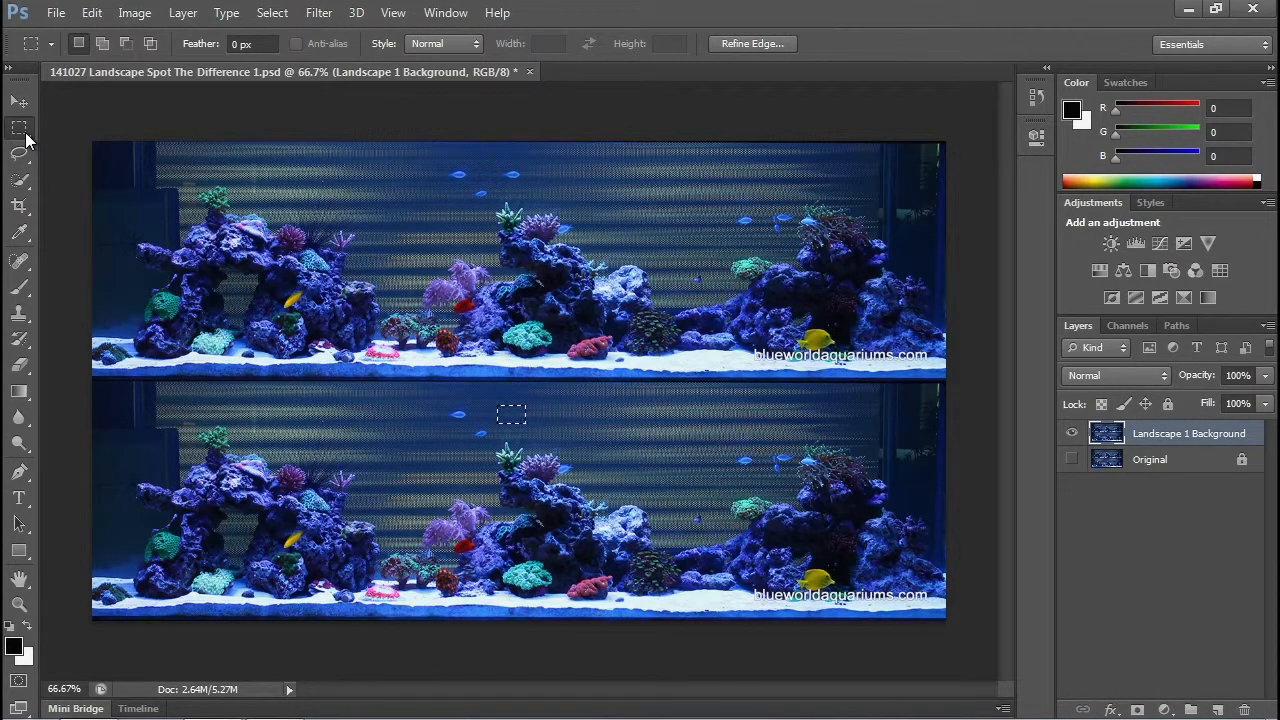
key("shift")
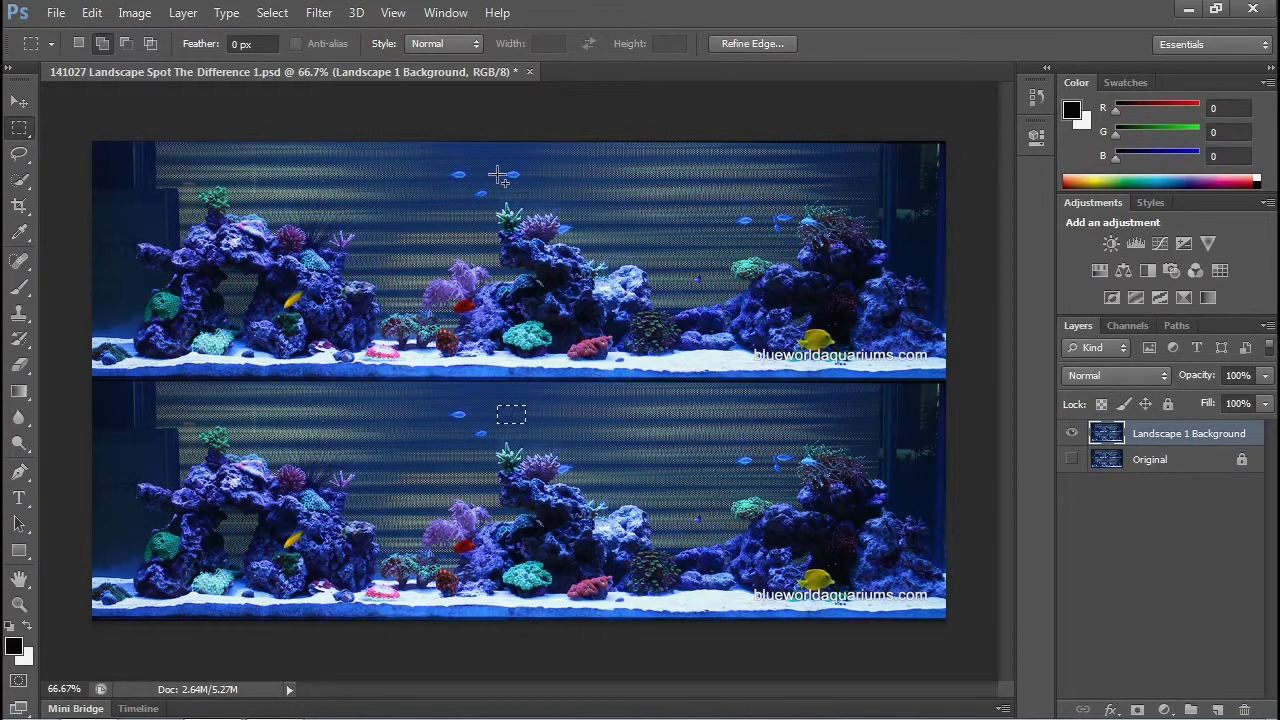
left_click_drag(497, 167, 526, 184)
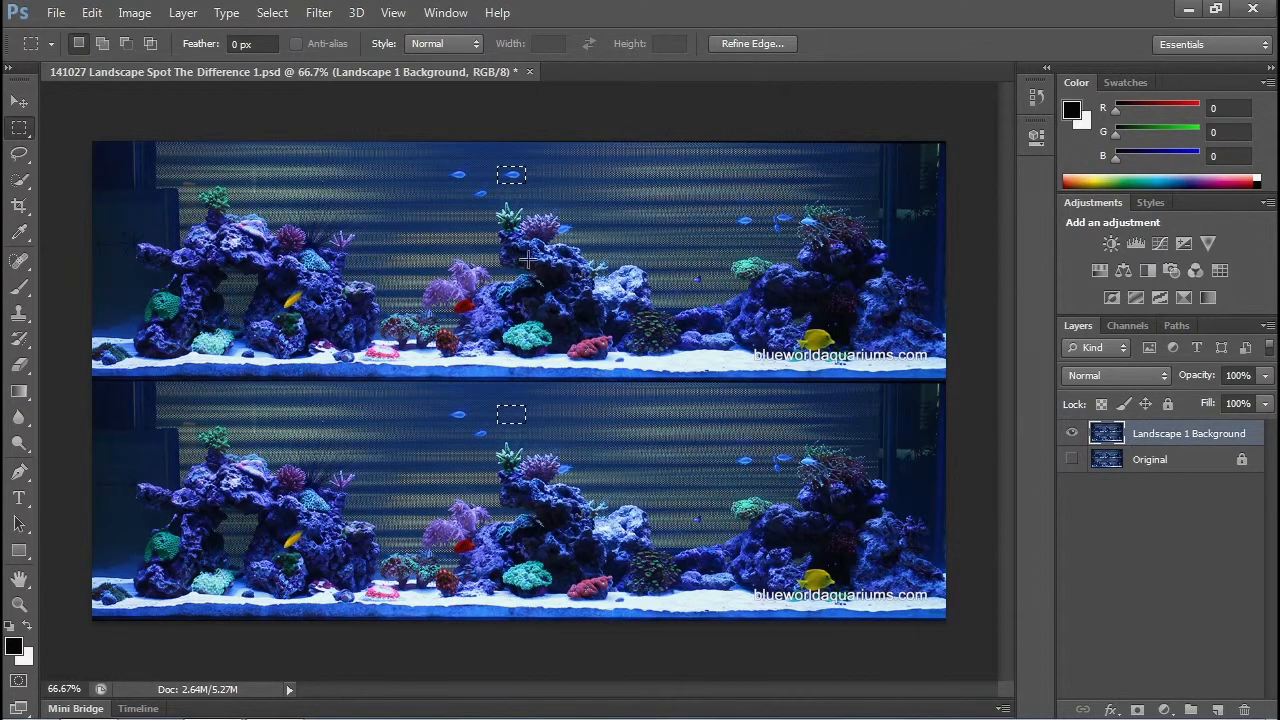
Copy both selected areas to a new layer and check it with the Landscape 1 Background layer briefly hidden.
left_click(191, 14)
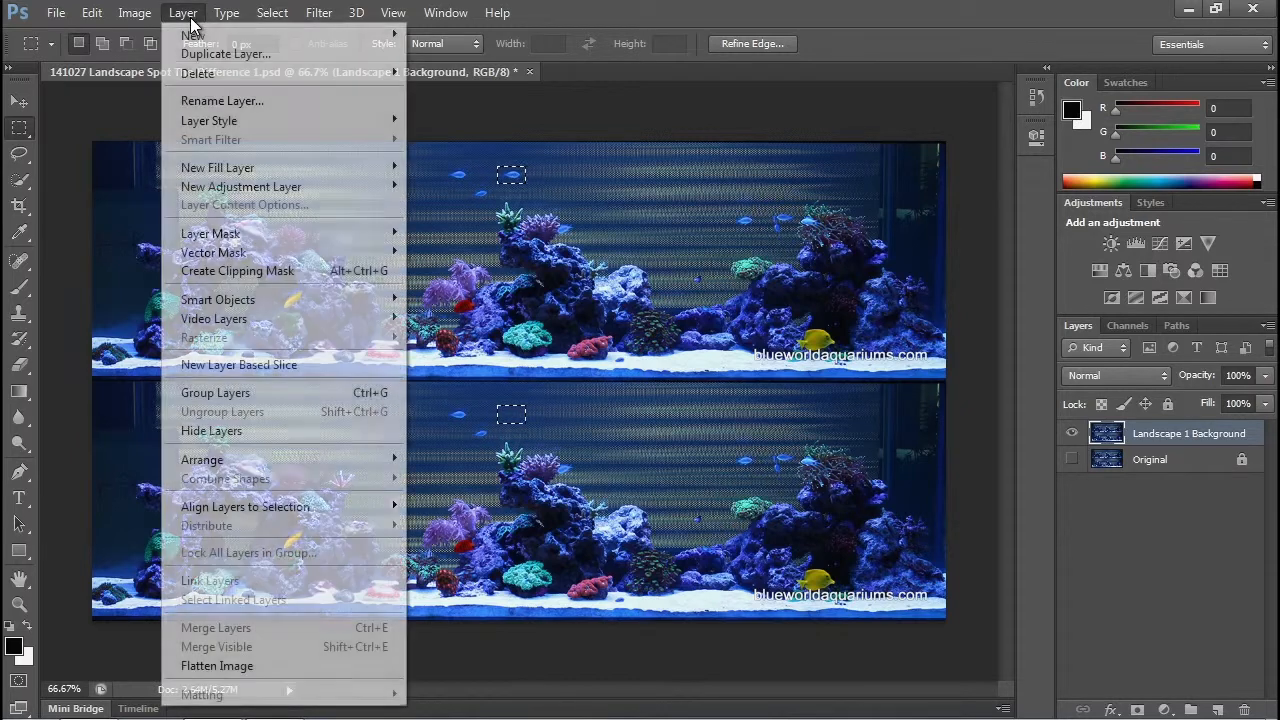
mouse_move(195, 37)
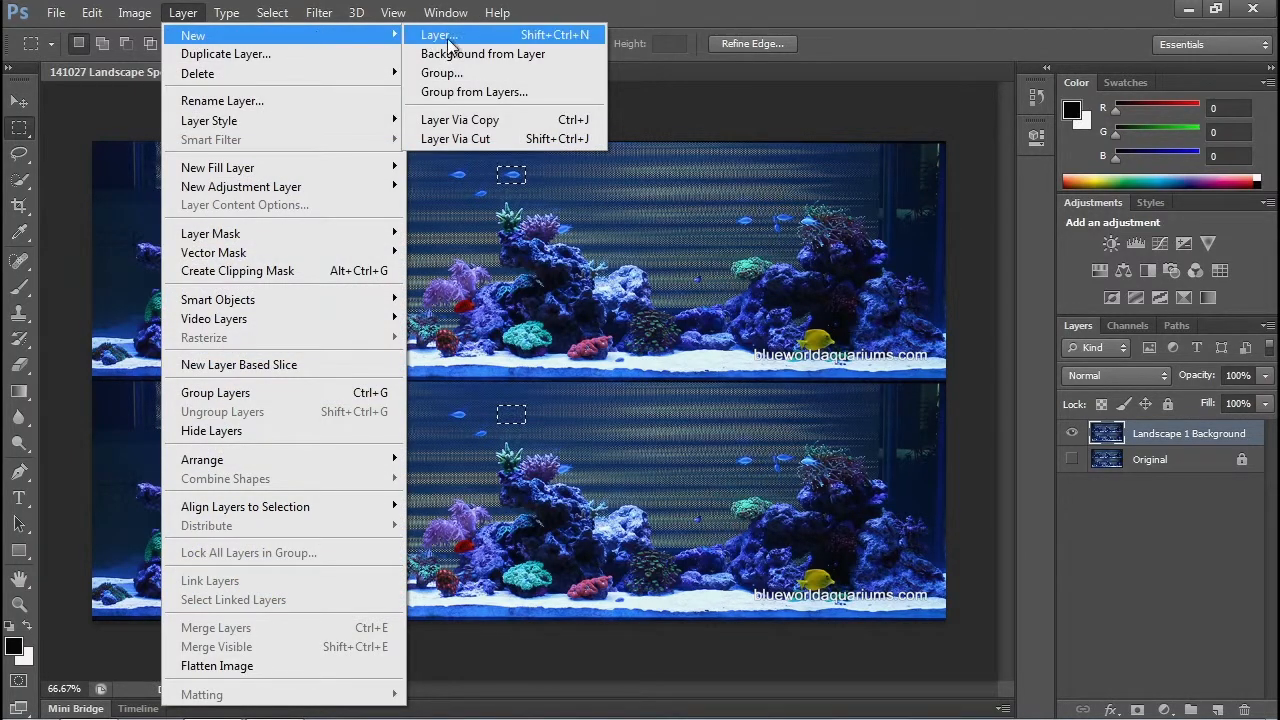
left_click(484, 121)
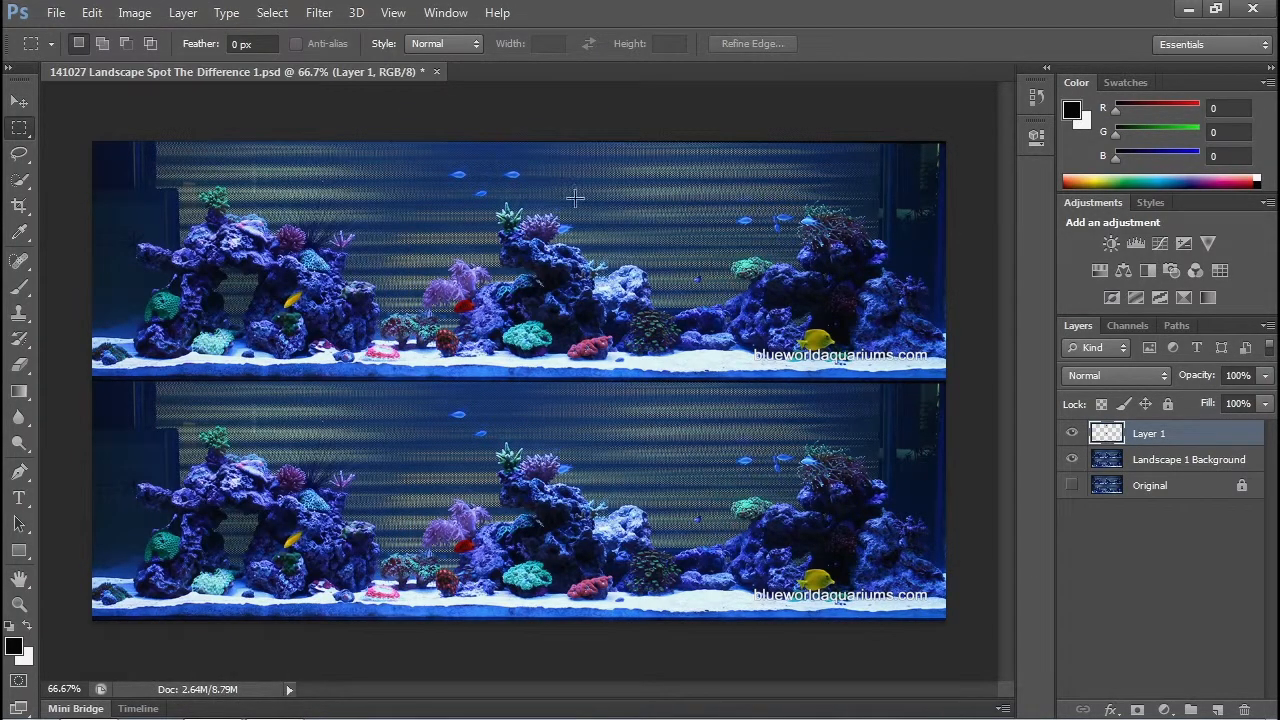
left_click(1072, 460)
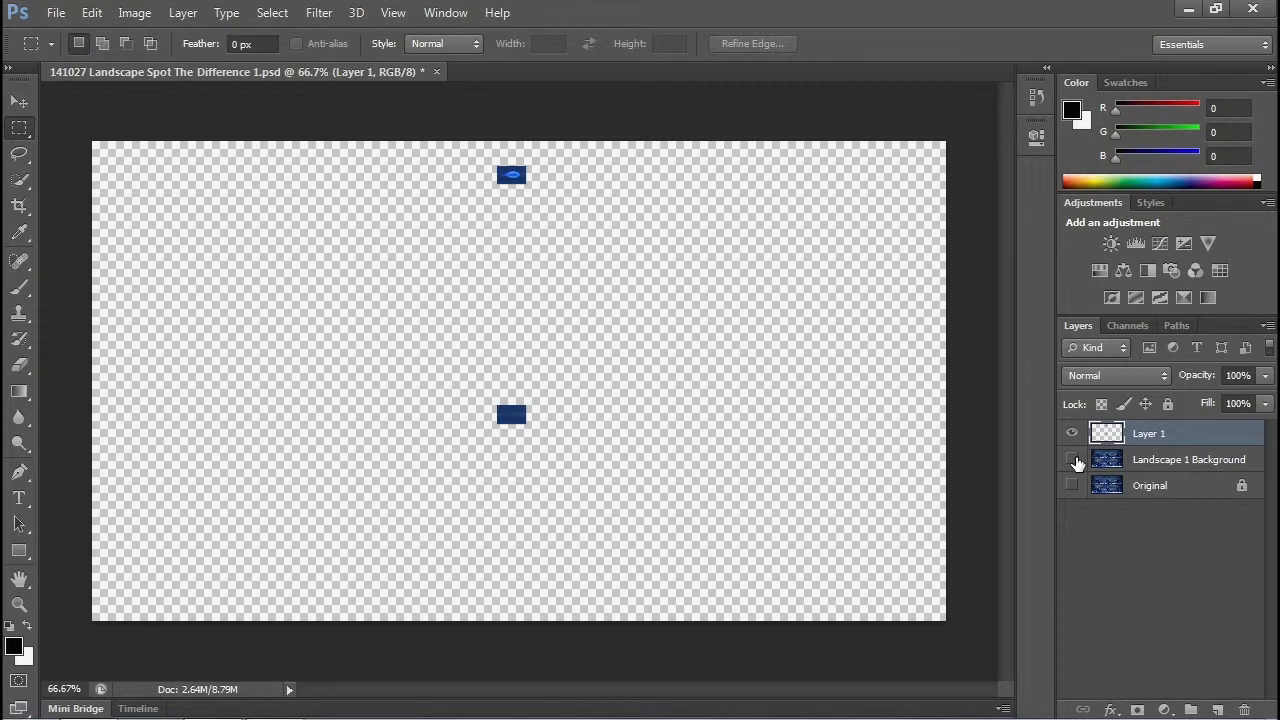
left_click(1072, 459)
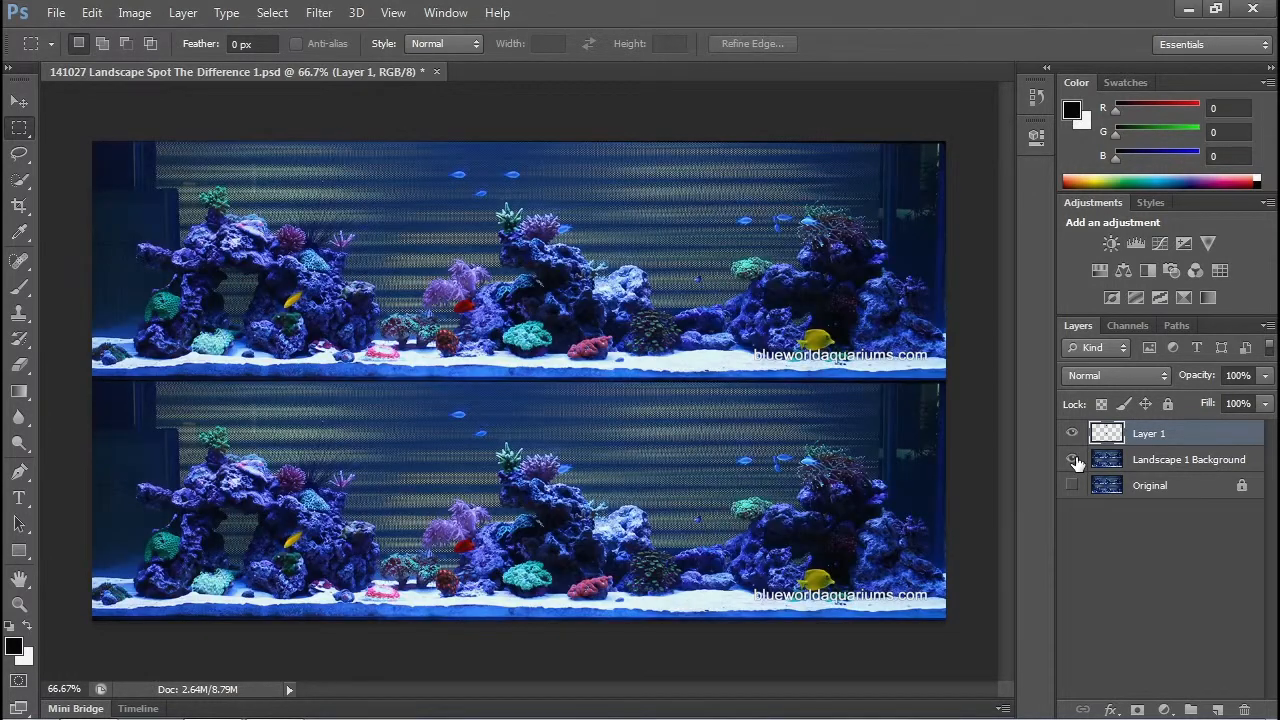
Rename the new layer Change 1, place it below Original, and make Landscape 1 Background active.
double_click(1145, 434)
type("Change 1")
key("Return")
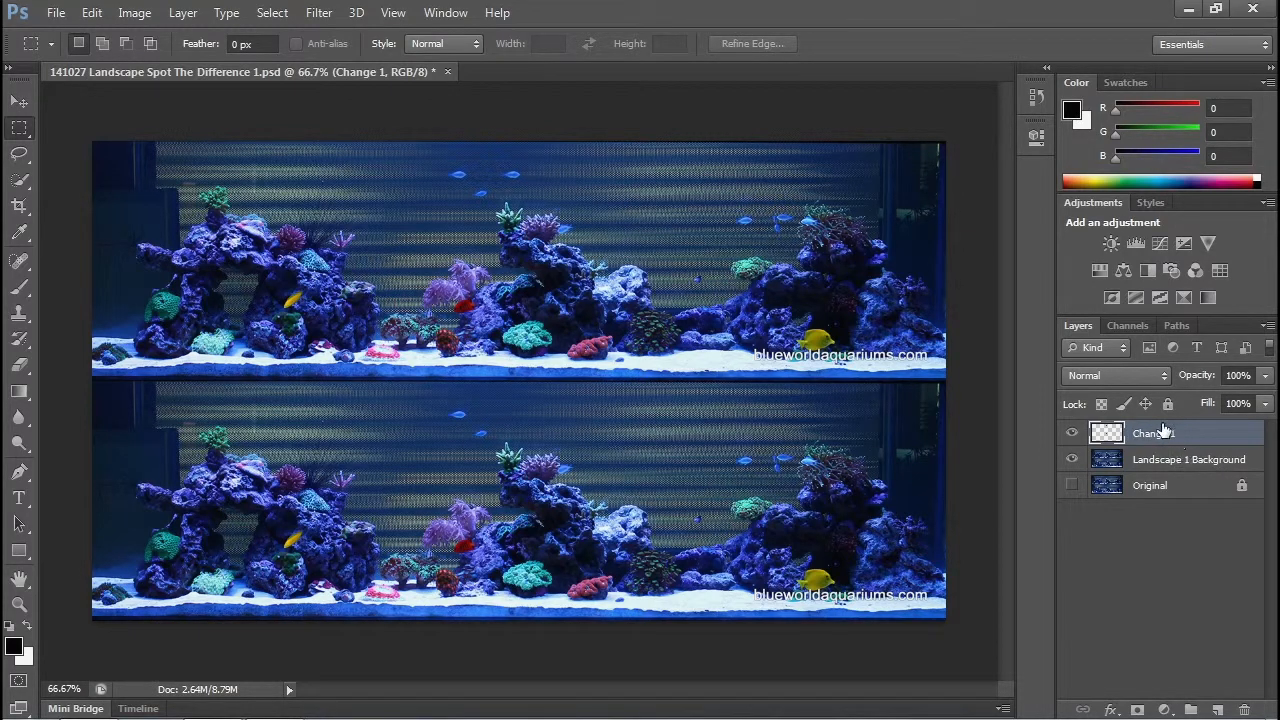
left_click_drag(1162, 436, 1160, 500)
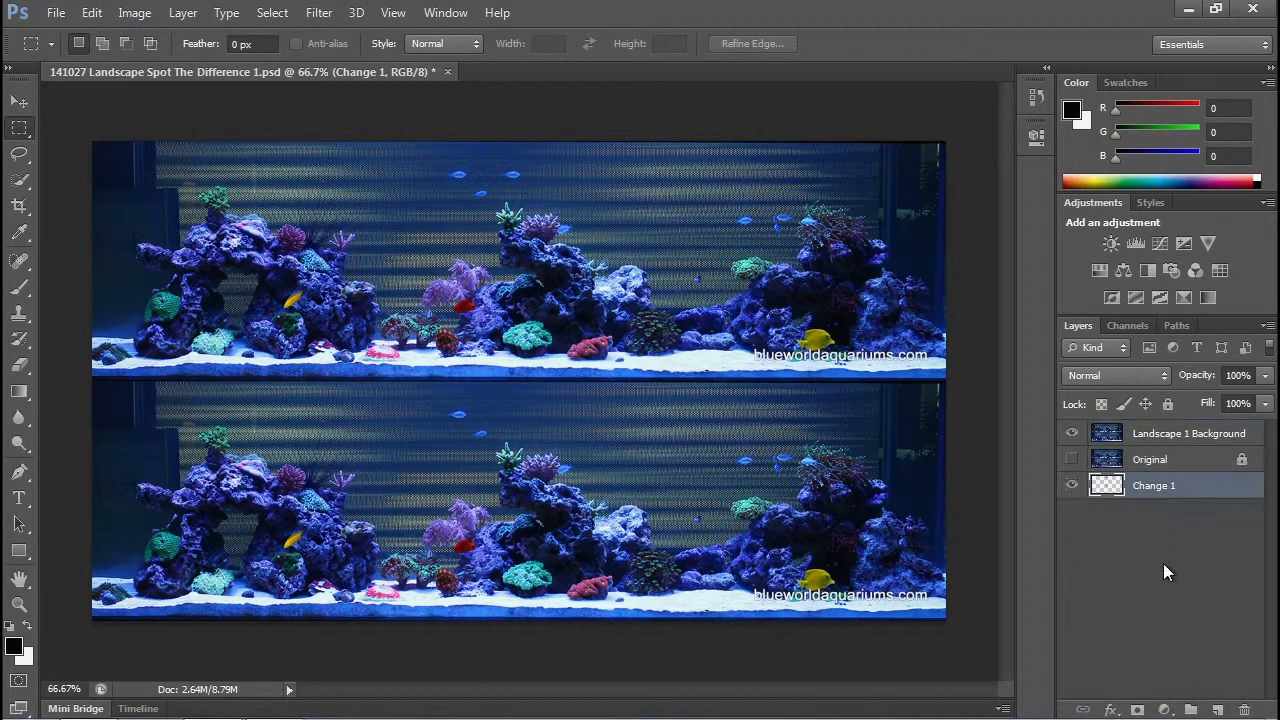
left_click(1165, 438)
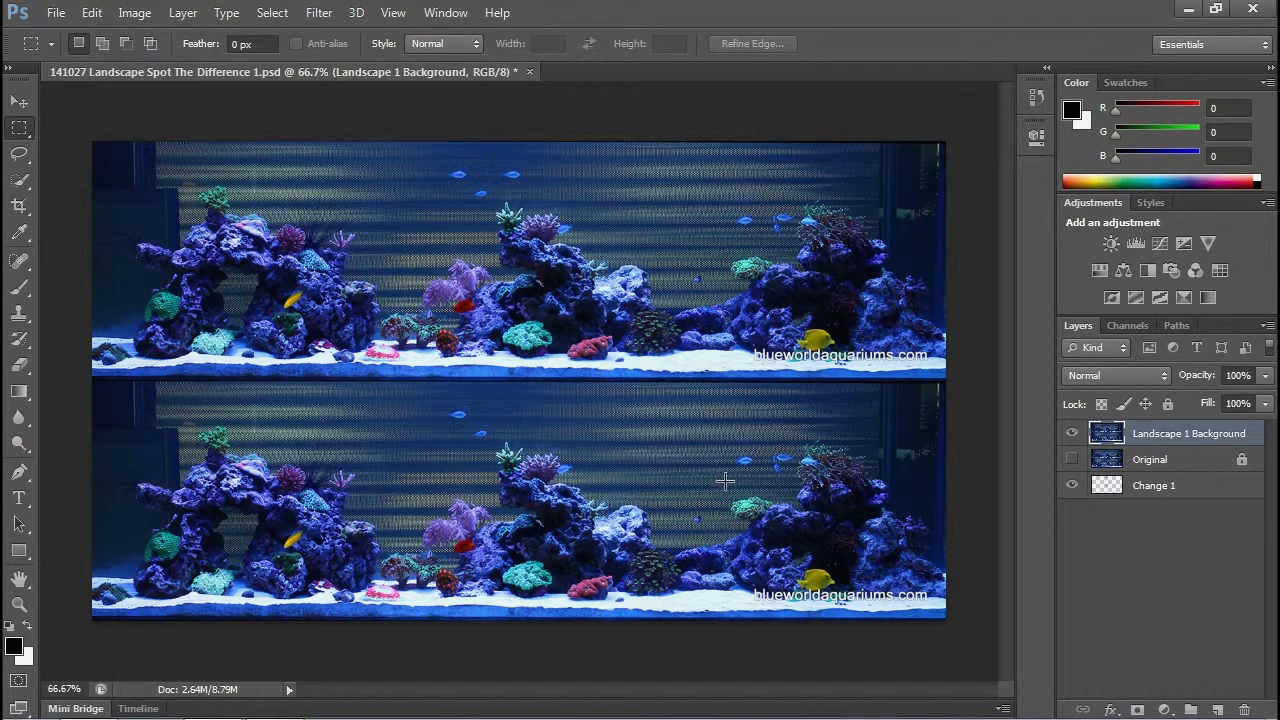
Remove the green coral from the right-hand rock in the lower picture by clone stamping background over it with a size 20 brush.
key("ctrl+plus")
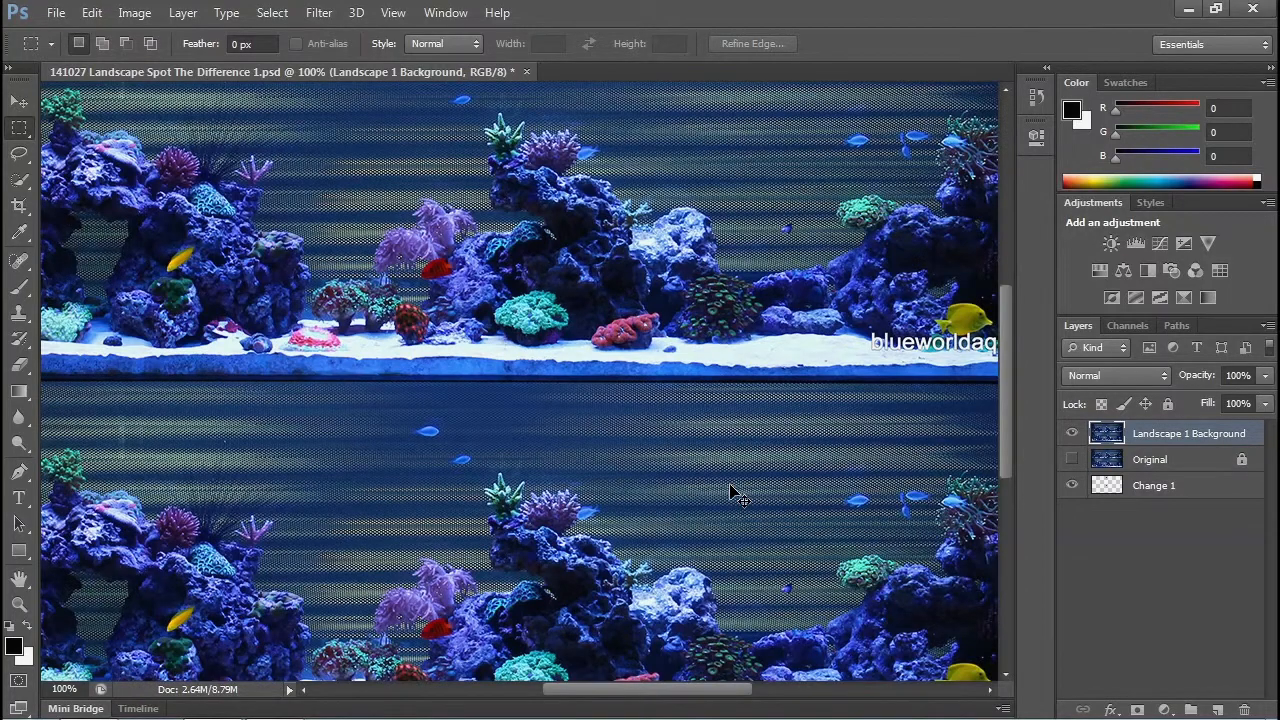
key("ctrl+plus")
key("space")
left_click_drag(801, 521, 470, 328)
left_click_drag(744, 484, 577, 413)
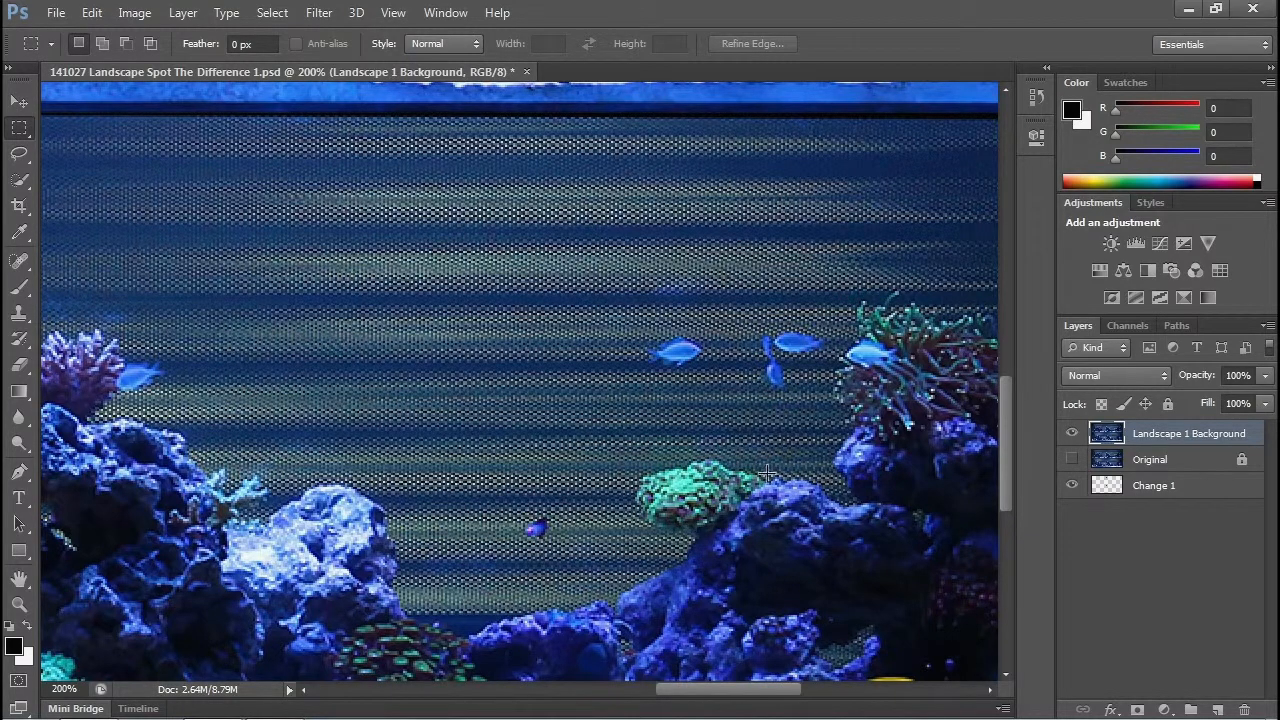
left_click(16, 316)
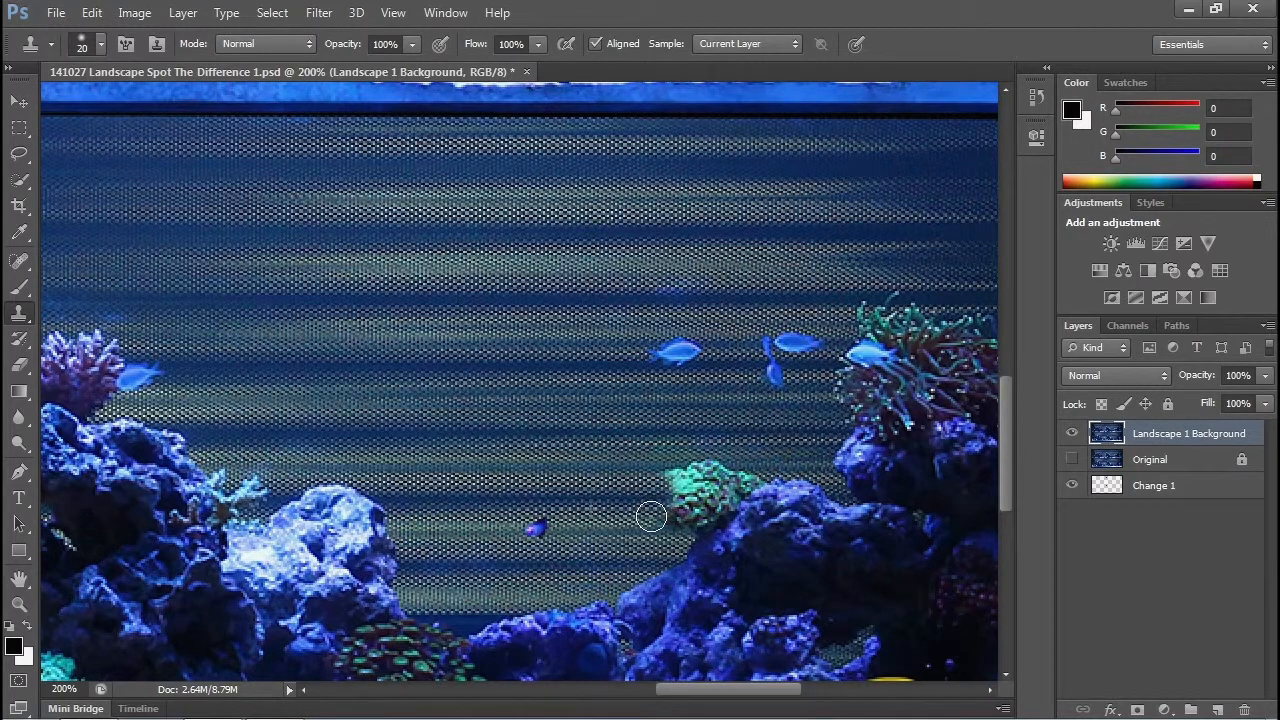
mouse_move(676, 523)
left_mouse_down()
mouse_move(679, 477)
mouse_move(695, 502)
mouse_move(715, 487)
mouse_move(707, 466)
mouse_move(740, 478)
mouse_move(698, 519)
mouse_move(748, 510)
mouse_move(757, 488)
mouse_move(772, 495)
mouse_move(724, 518)
mouse_move(730, 532)
mouse_move(706, 553)
mouse_move(659, 513)
mouse_move(664, 498)
mouse_move(734, 489)
left_mouse_up()
key("ctrl+z")
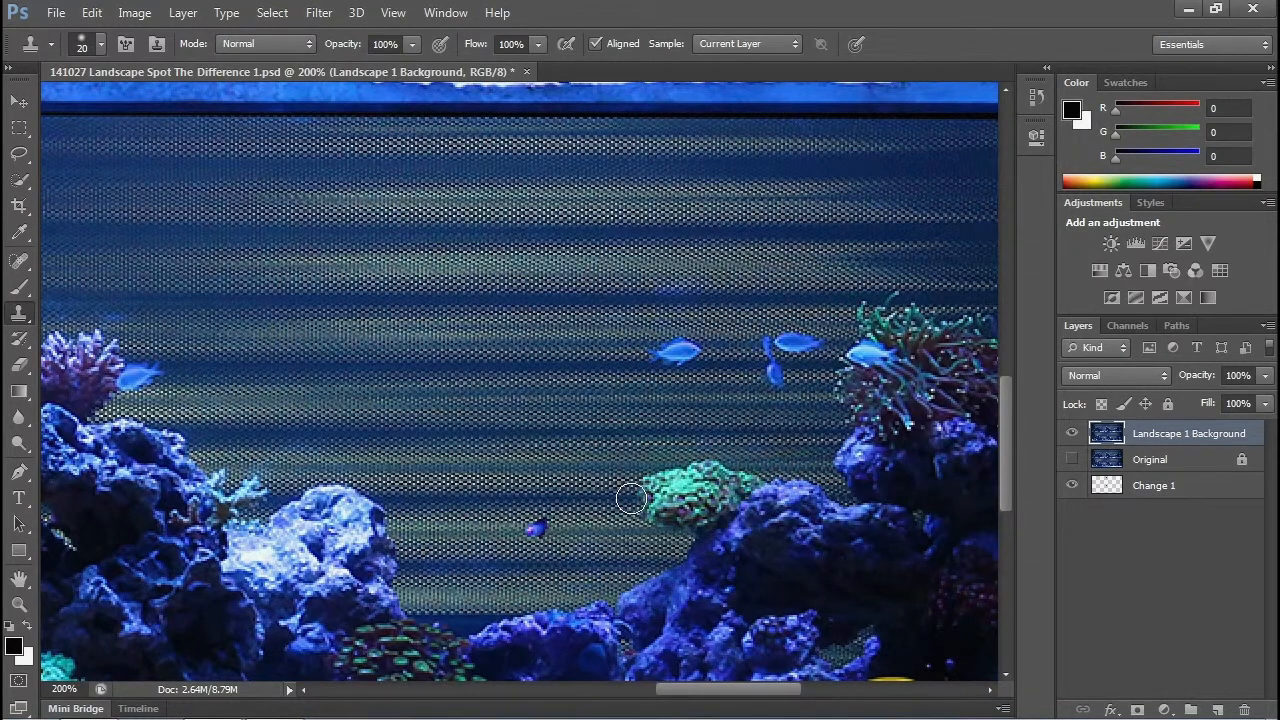
mouse_move(637, 497)
left_mouse_down()
mouse_move(650, 488)
mouse_move(652, 510)
mouse_move(674, 480)
mouse_move(681, 514)
mouse_move(690, 475)
left_mouse_up()
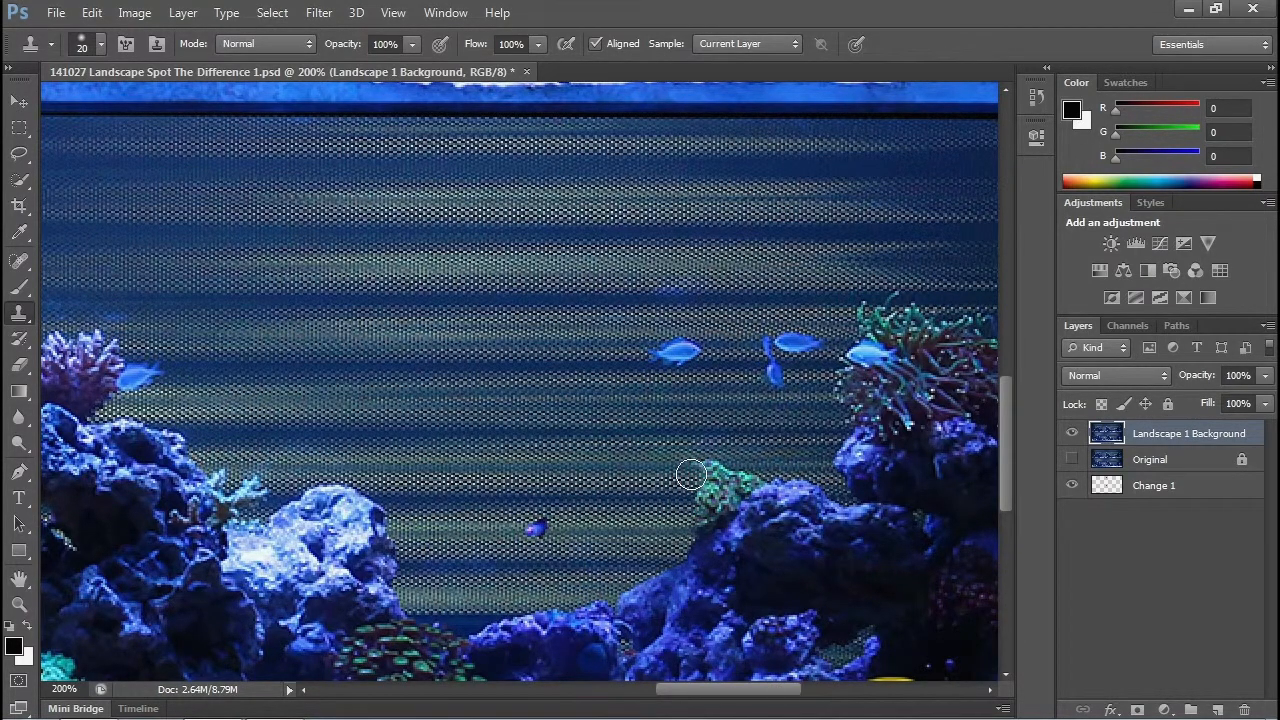
mouse_move(693, 473)
left_mouse_down()
mouse_move(719, 472)
mouse_move(697, 511)
mouse_move(752, 469)
mouse_move(690, 525)
left_mouse_up()
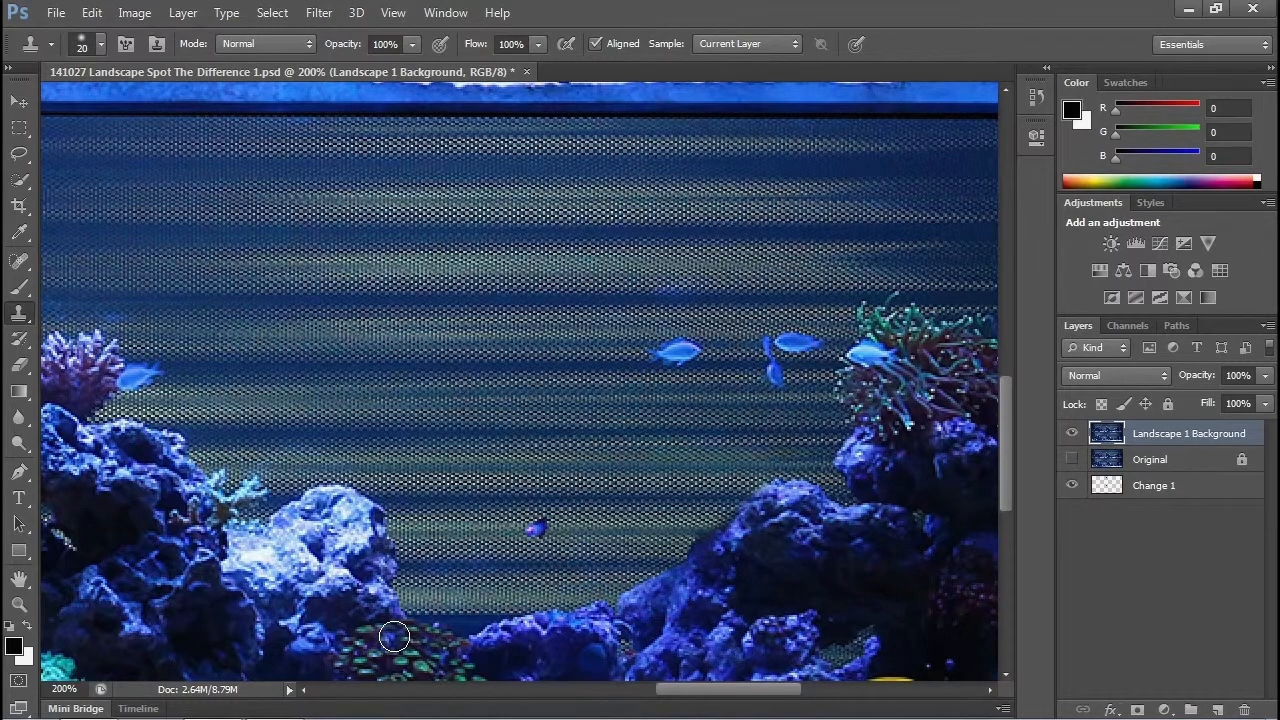
key("ctrl+minus")
key("ctrl+minus")
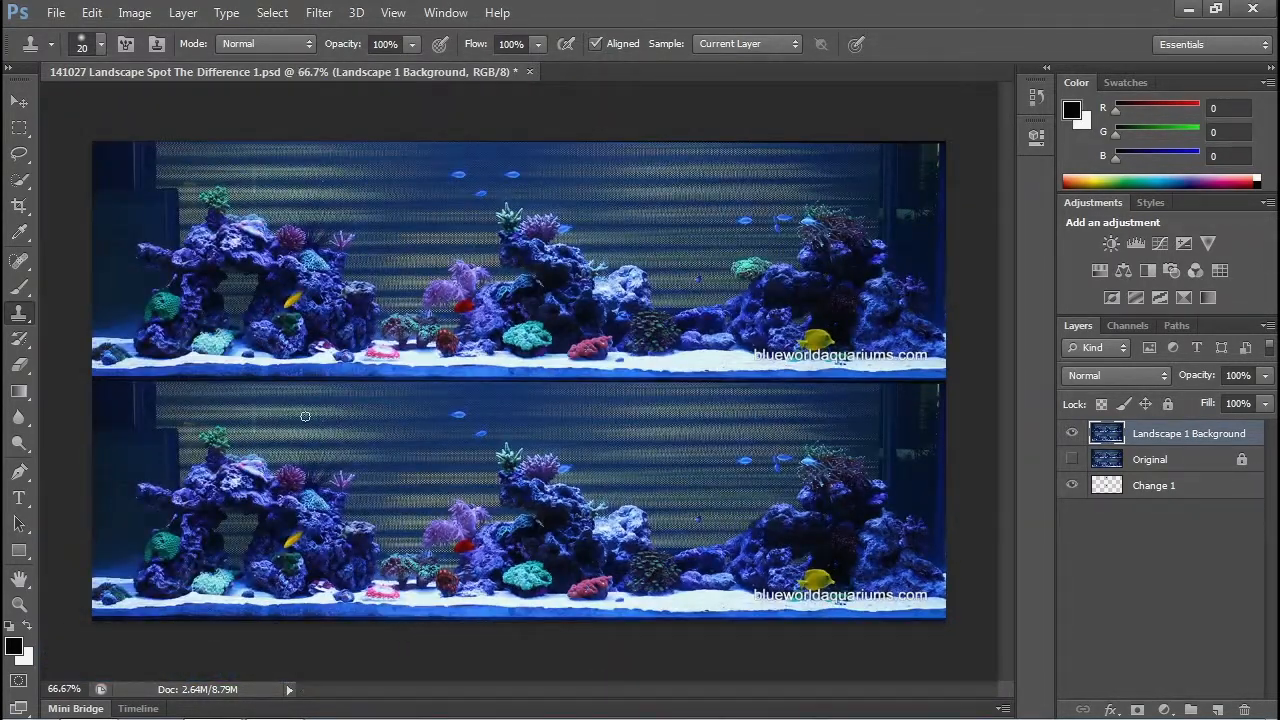
Select rectangular areas around the right-hand rock's green coral in the upper picture and at the matching spot in the lower picture.
left_click(19, 128)
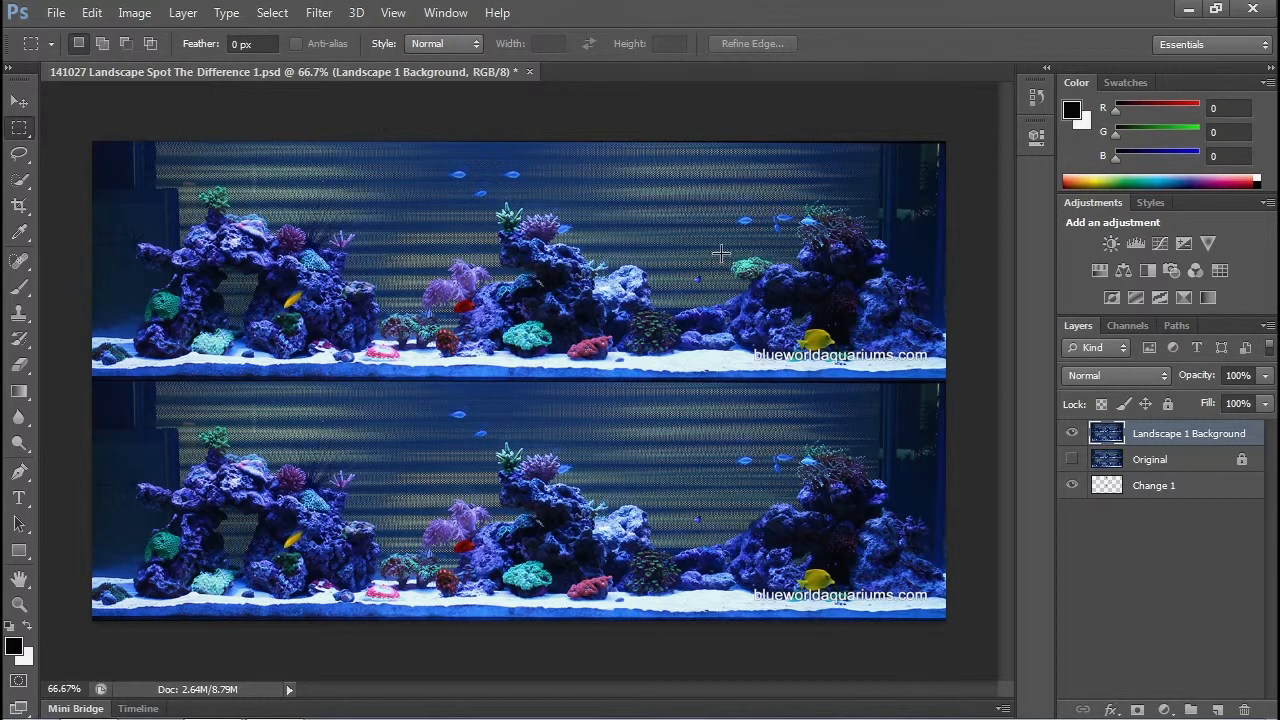
left_click_drag(721, 254, 781, 286)
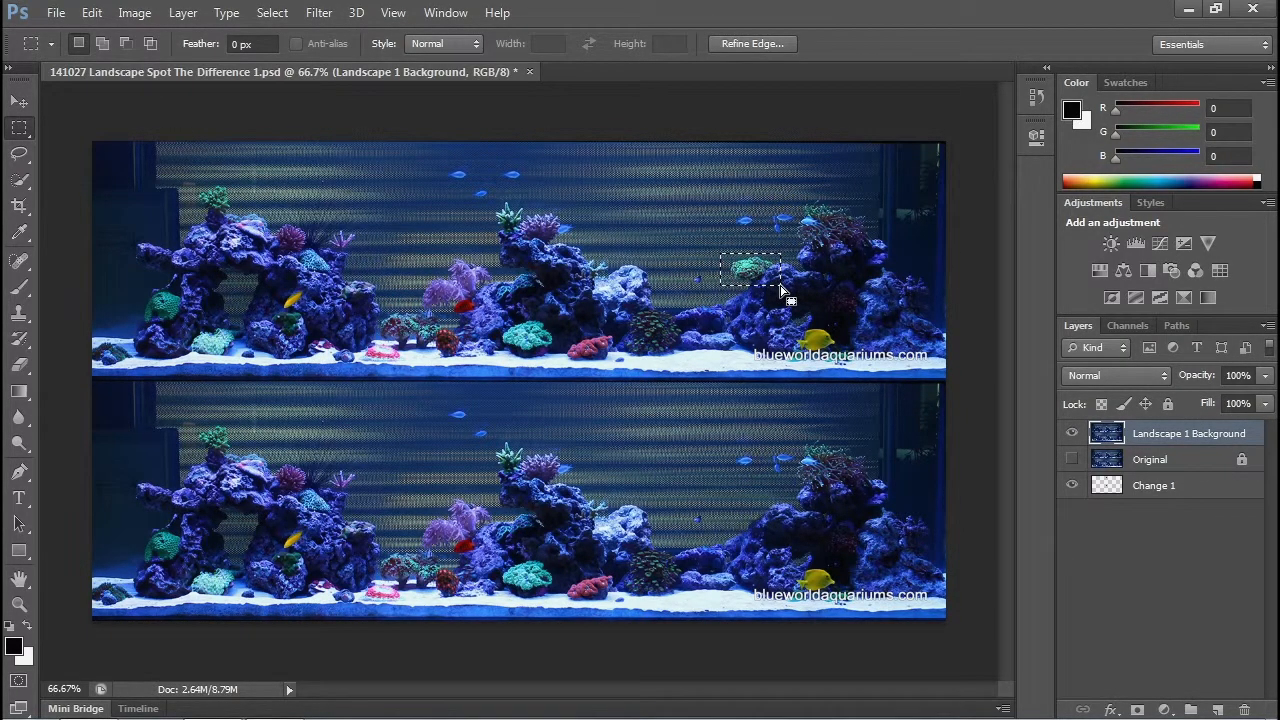
key("shift+Down")
key("shift+Down")
key("shift+Down")
key("shift+Down")
key("shift+Down")
key("shift+Down")
key("shift+Down")
key("shift+Down")
key("shift+Down")
key("shift+Down")
key("shift+Down")
key("shift+Down")
key("shift+Down")
key("shift+Down")
key("shift+Down")
key("shift+Down")
key("shift+Down")
key("shift+Down")
key("shift+Down")
key("shift+Down")
key("shift+Down")
key("shift+Down")
key("shift+Down")
key("shift+Down")
key("shift+Down")
key("shift+Down")
key("shift+Down")
key("shift+Down")
key("shift+Down")
key("shift+Down")
key("shift+Down")
key("shift+Down")
key("shift+Down")
key("shift+Down")
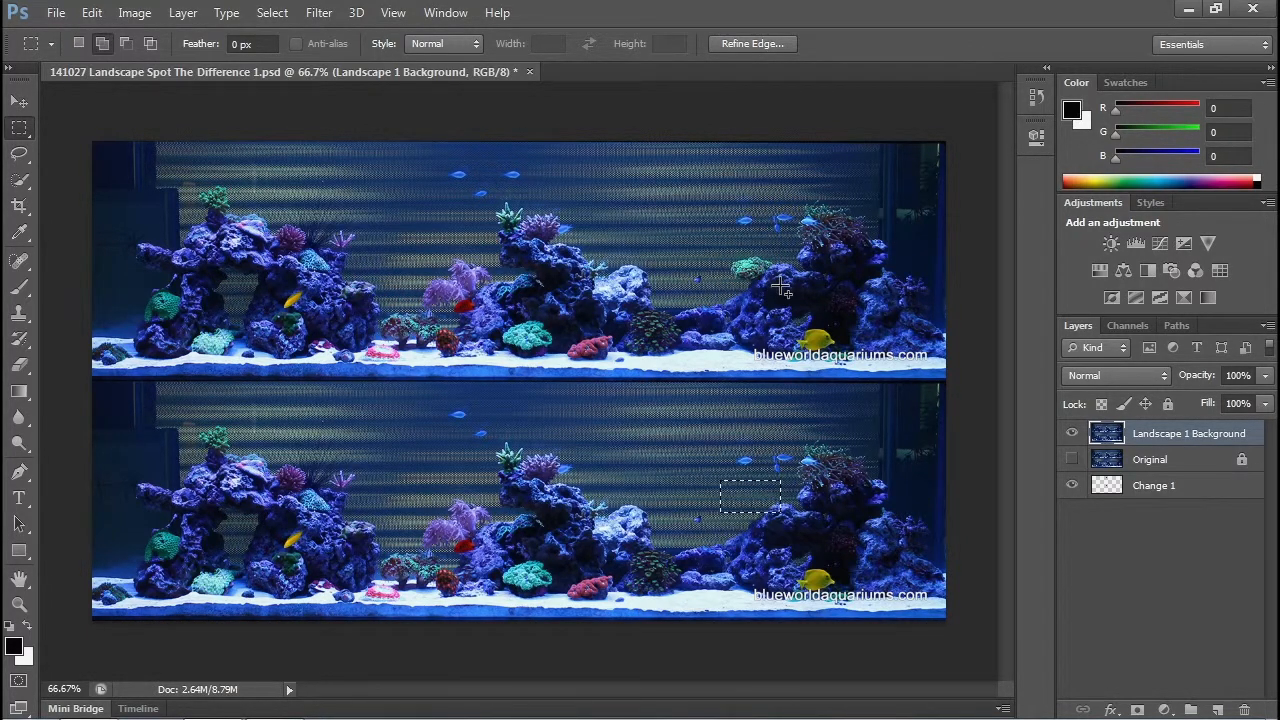
key("shift+Down")
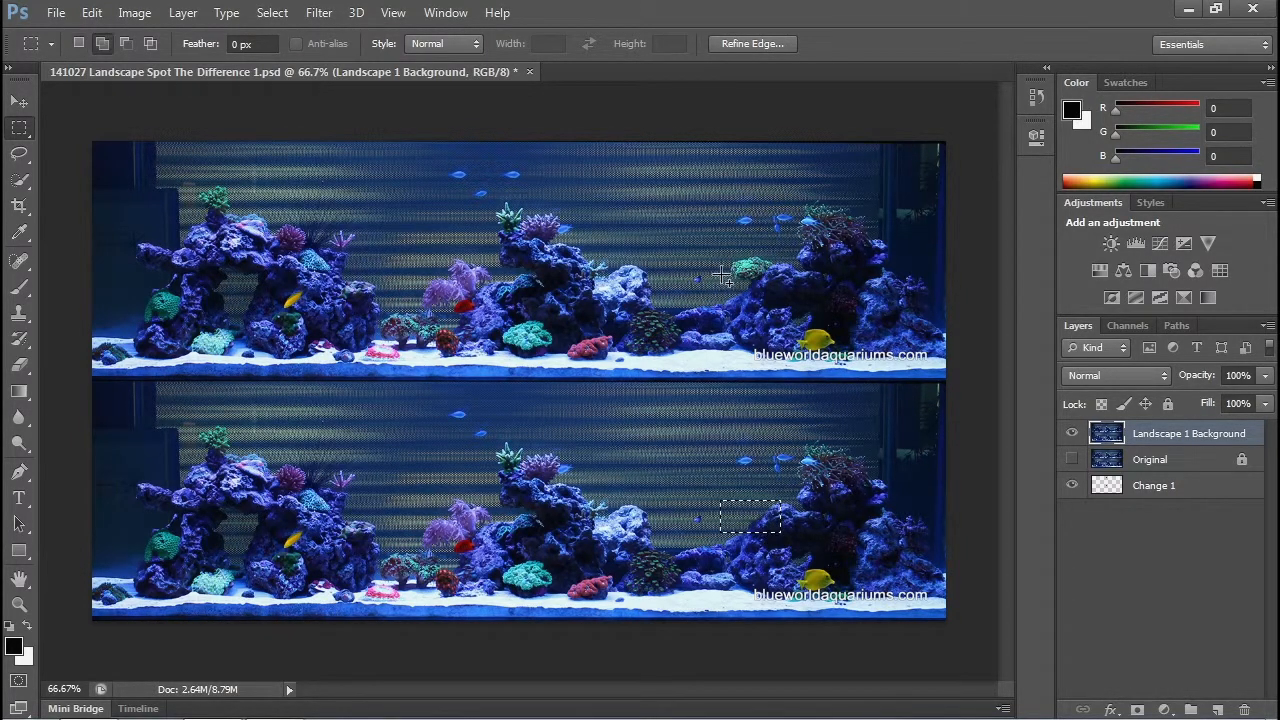
left_click_drag(720, 255, 786, 287)
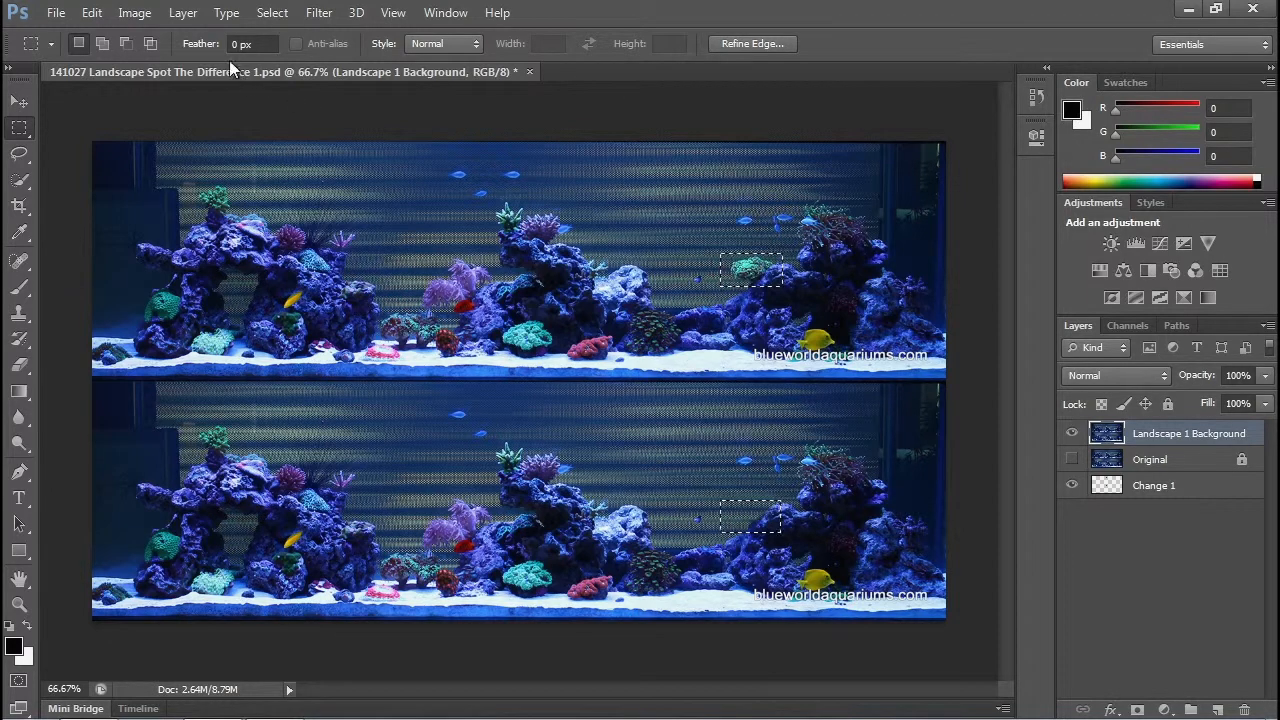
Copy both selected coral areas to a new layer and inspect it with Landscape 1 Background and Change 1 hidden.
left_click(192, 13)
mouse_move(200, 35)
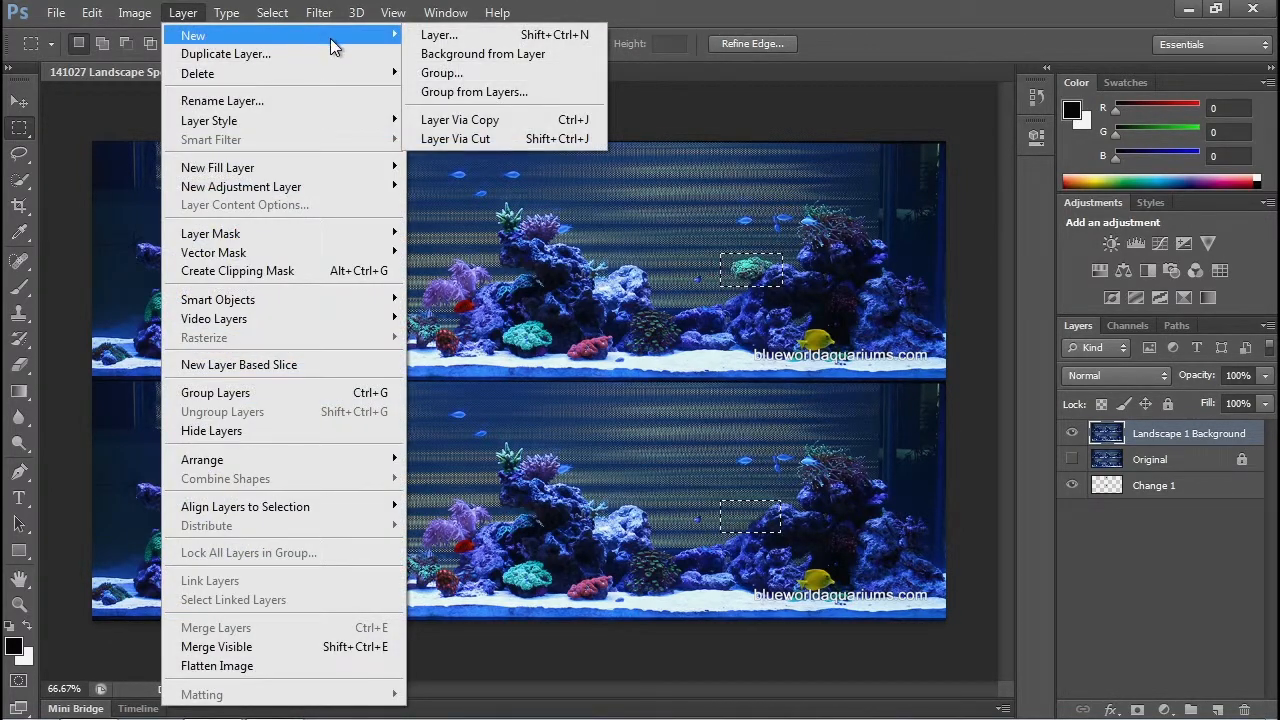
left_click(487, 122)
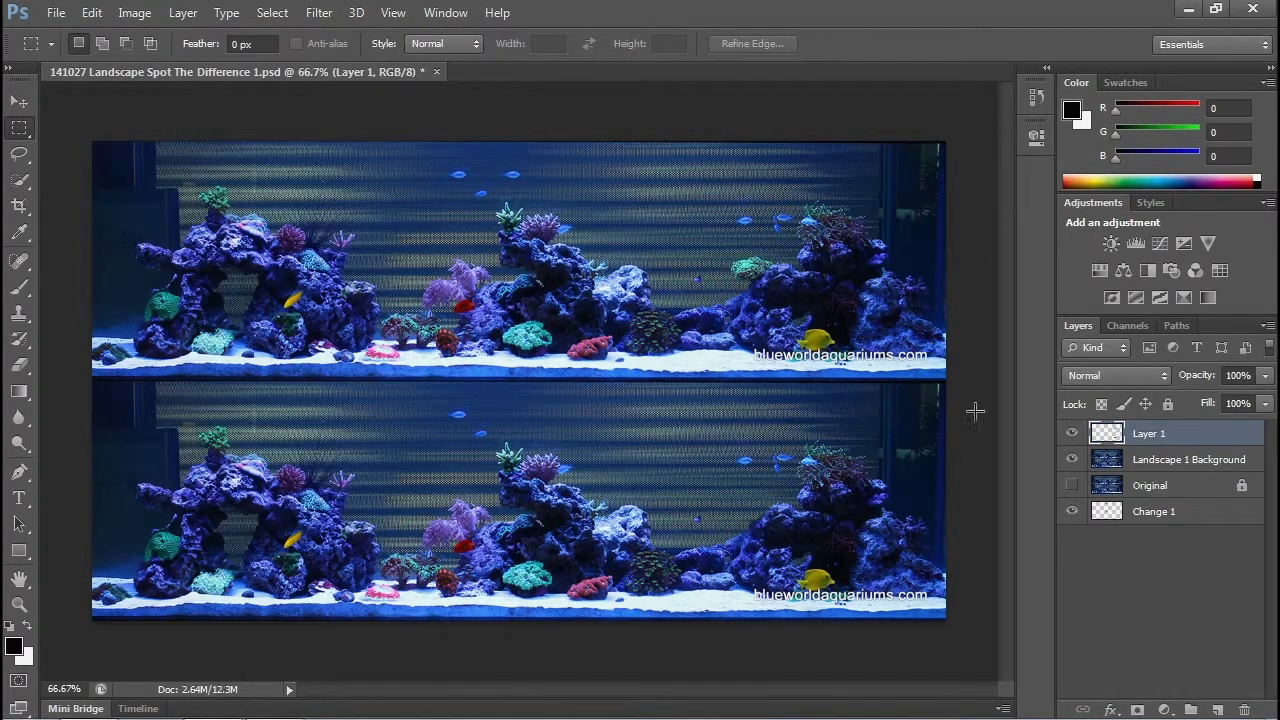
left_click(1072, 461)
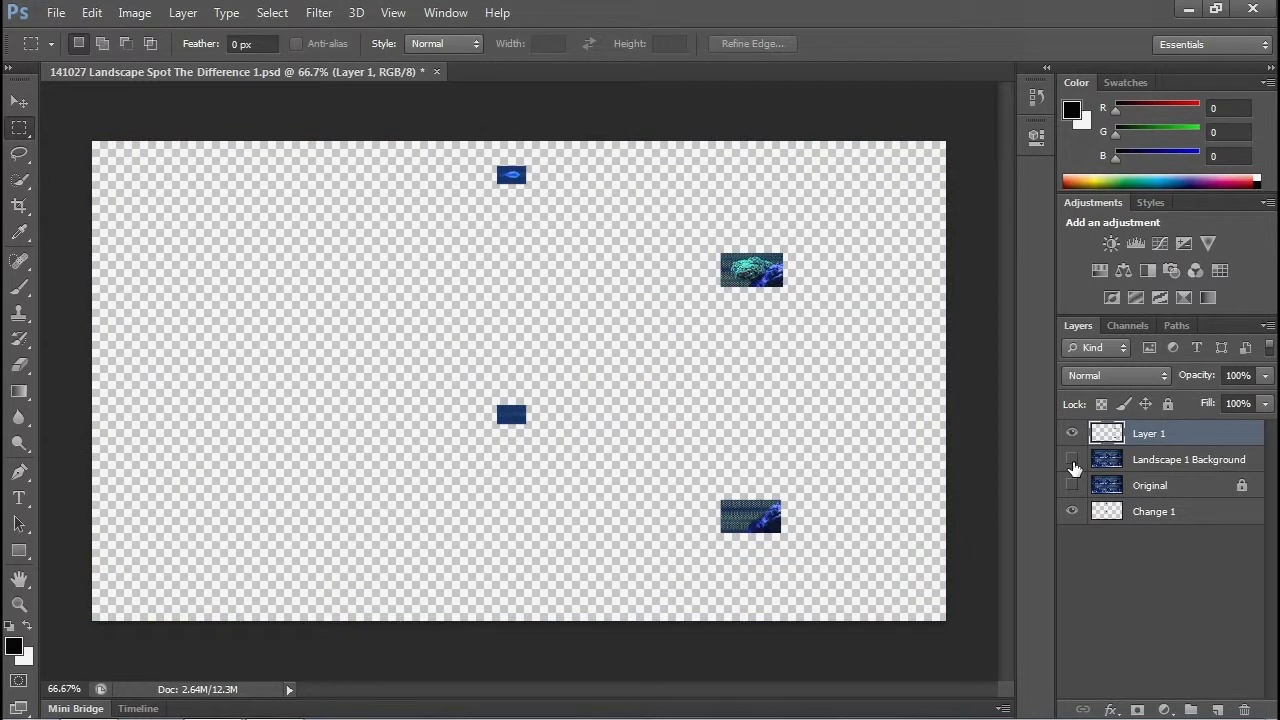
left_click(1072, 512)
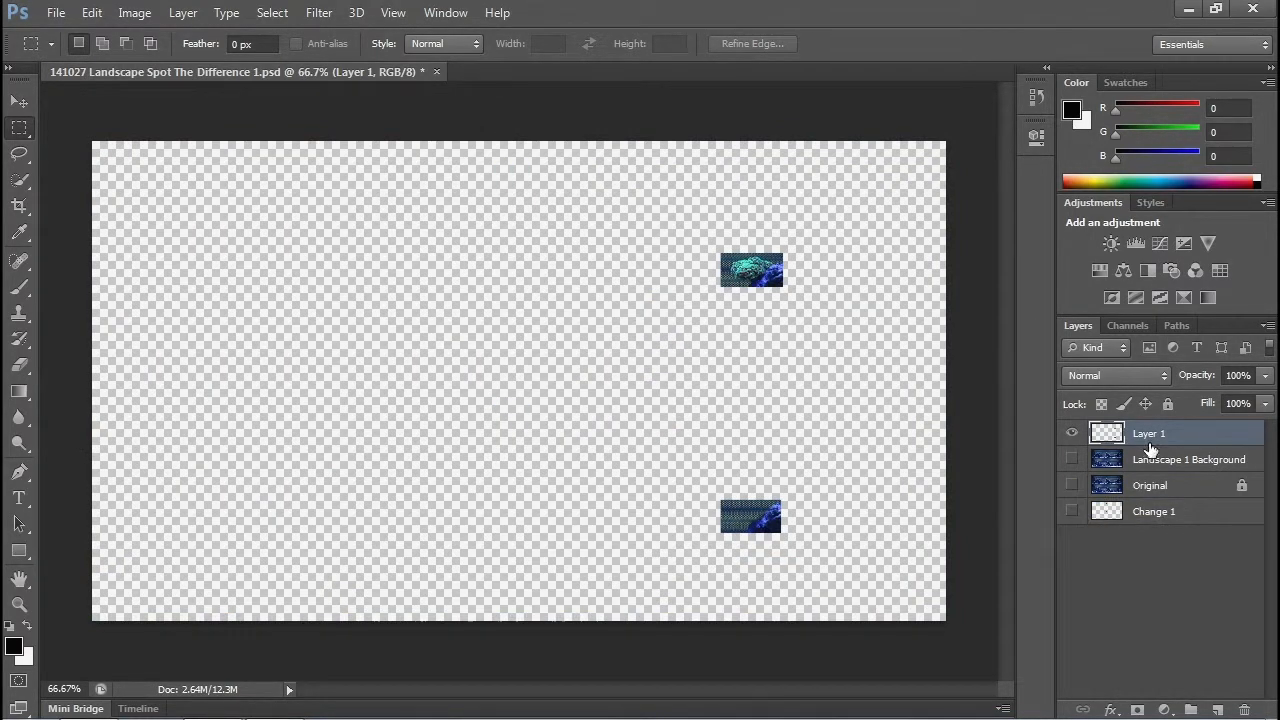
Rename the new layer Change 2, place it below Change 1, hide it, and show Landscape 1 Background as the active layer.
double_click(1150, 436)
type("Change 2")
key("Return")
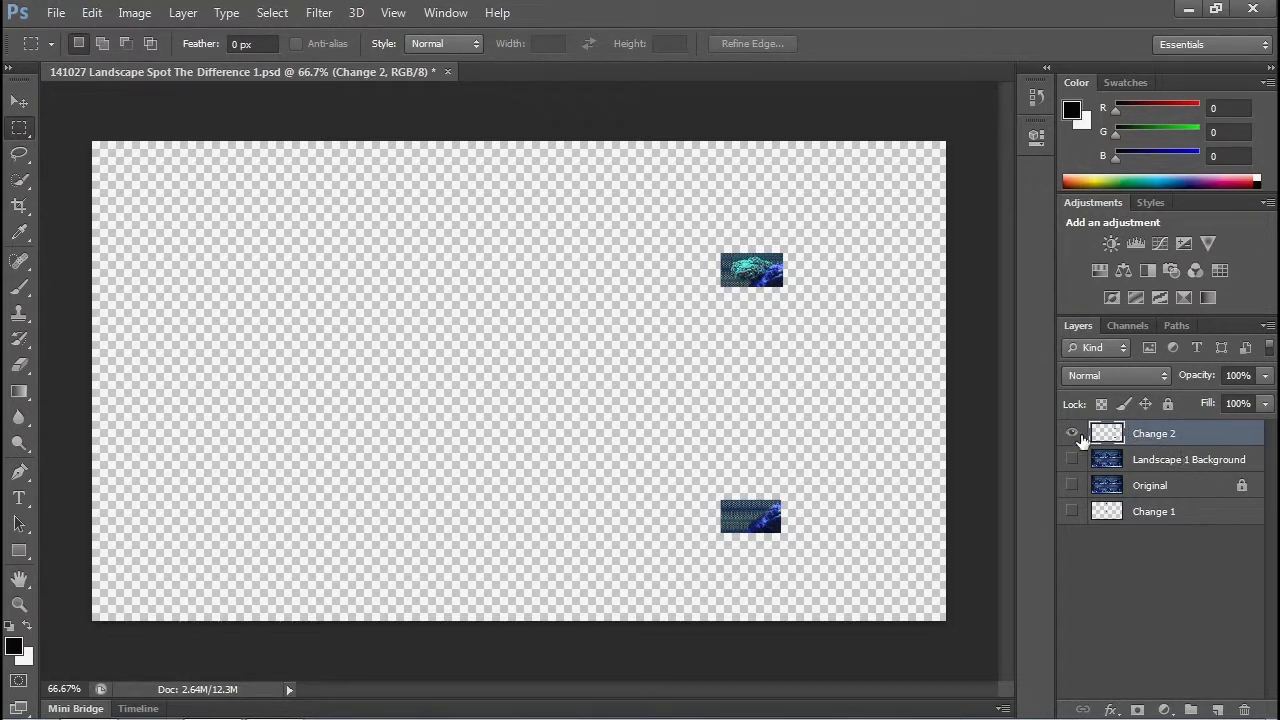
left_click_drag(1130, 437, 1158, 526)
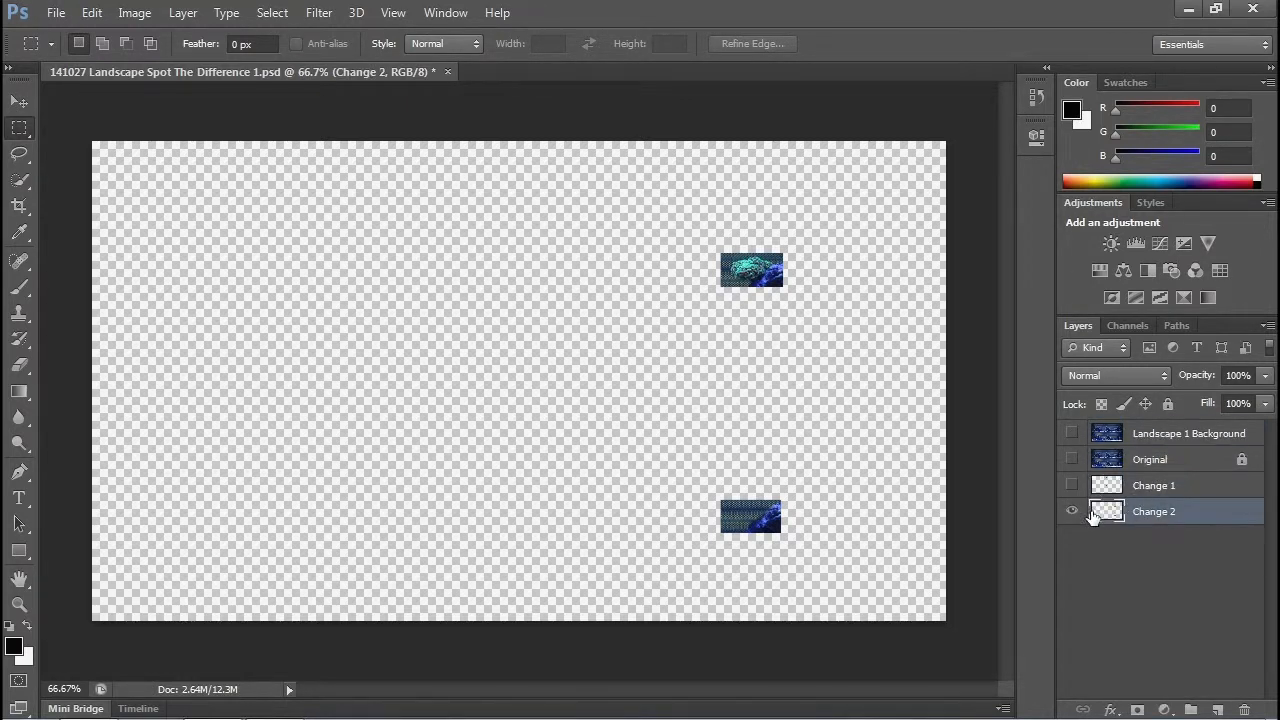
left_click(1075, 516)
left_click(1072, 433)
left_click(1160, 436)
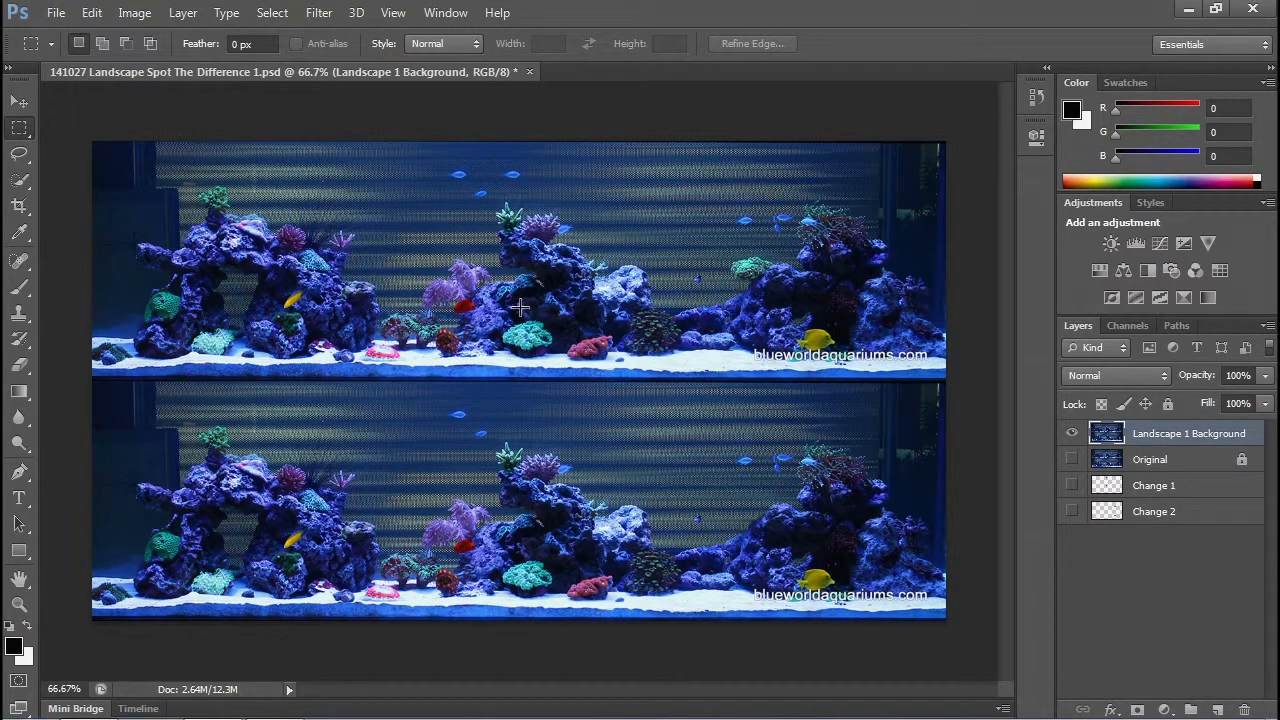
Try to clone stamp the upper picture's red fish onto the dark rock above the yellow fish, and undo it.
scroll(529, 318, "up", 2)
left_click_drag(541, 204, 451, 368)
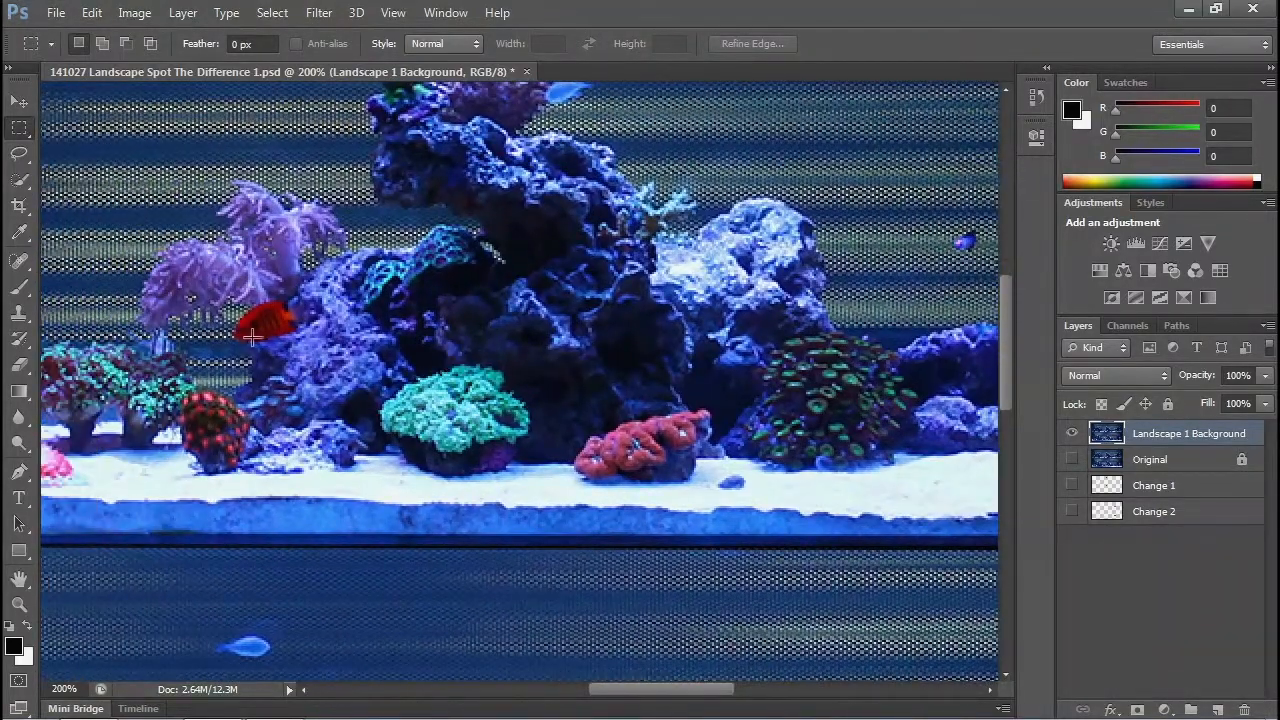
left_click(22, 318)
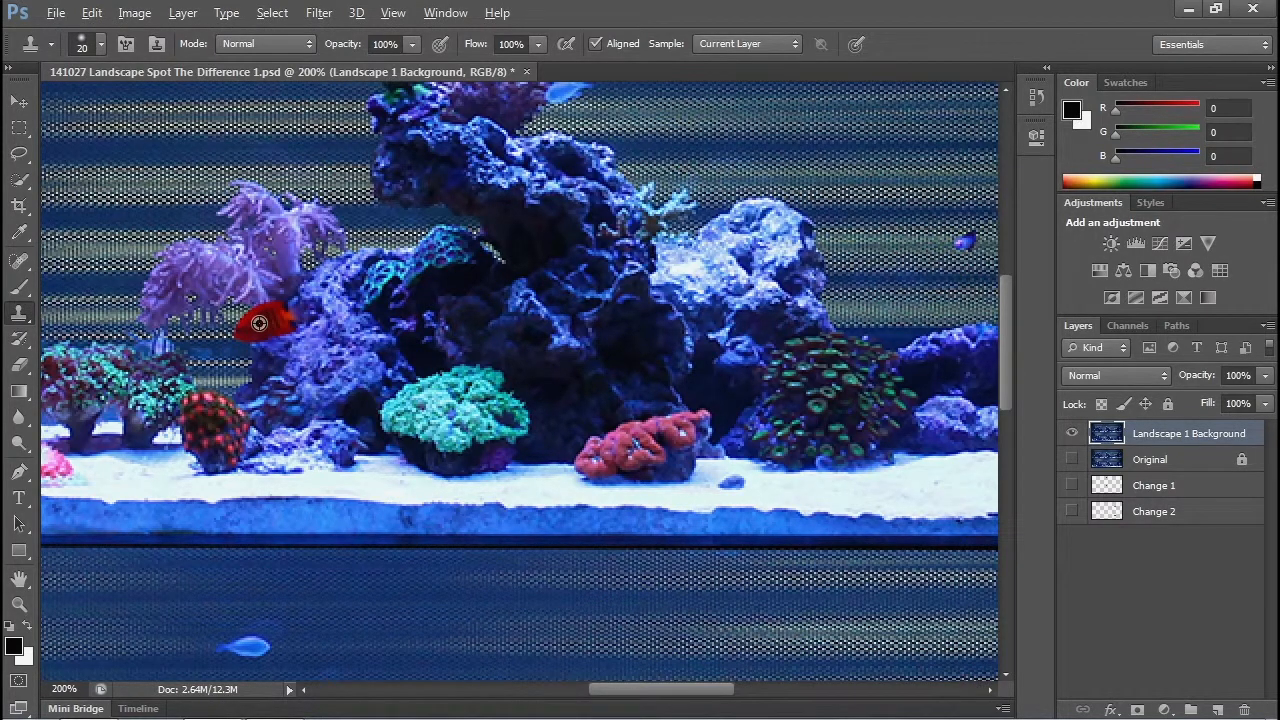
left_click(260, 324, "alt")
left_click_drag(509, 331, 314, 337)
left_click_drag(900, 330, 417, 338)
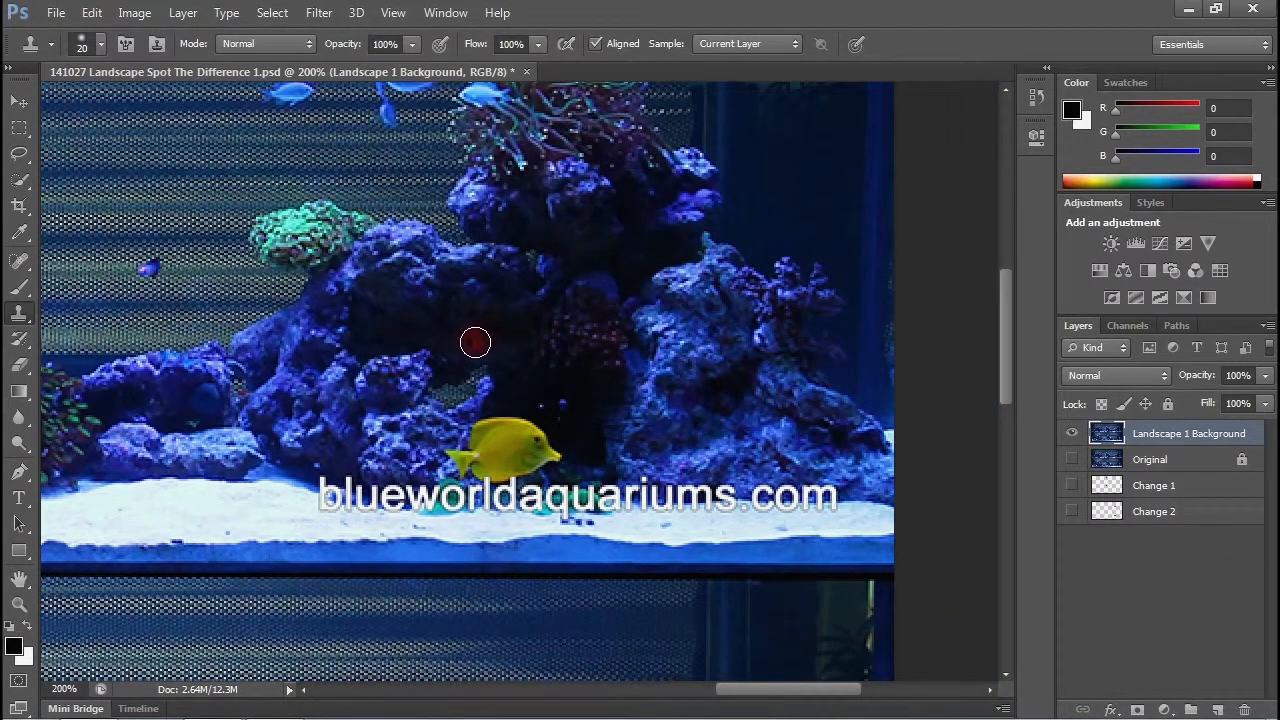
mouse_move(475, 338)
left_mouse_down()
mouse_move(457, 340)
mouse_move(491, 323)
mouse_move(500, 337)
mouse_move(454, 346)
mouse_move(485, 338)
mouse_move(488, 322)
mouse_move(505, 333)
left_mouse_up()
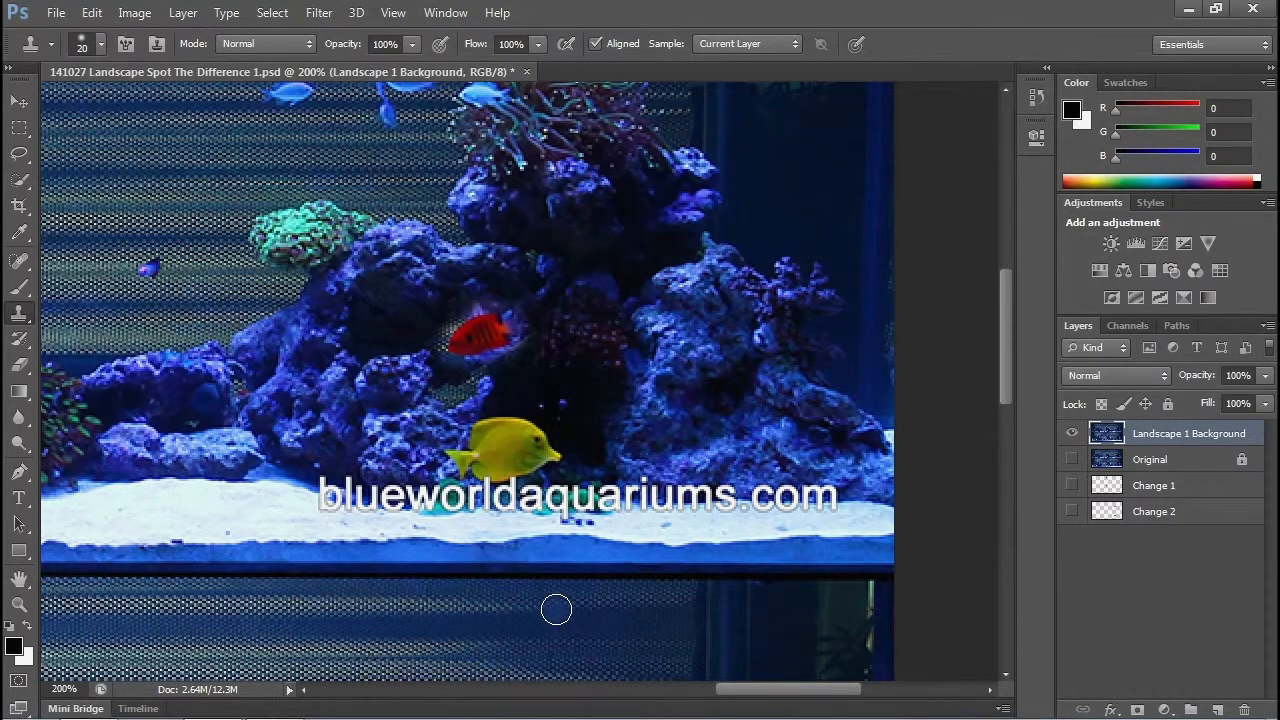
key("ctrl+z")
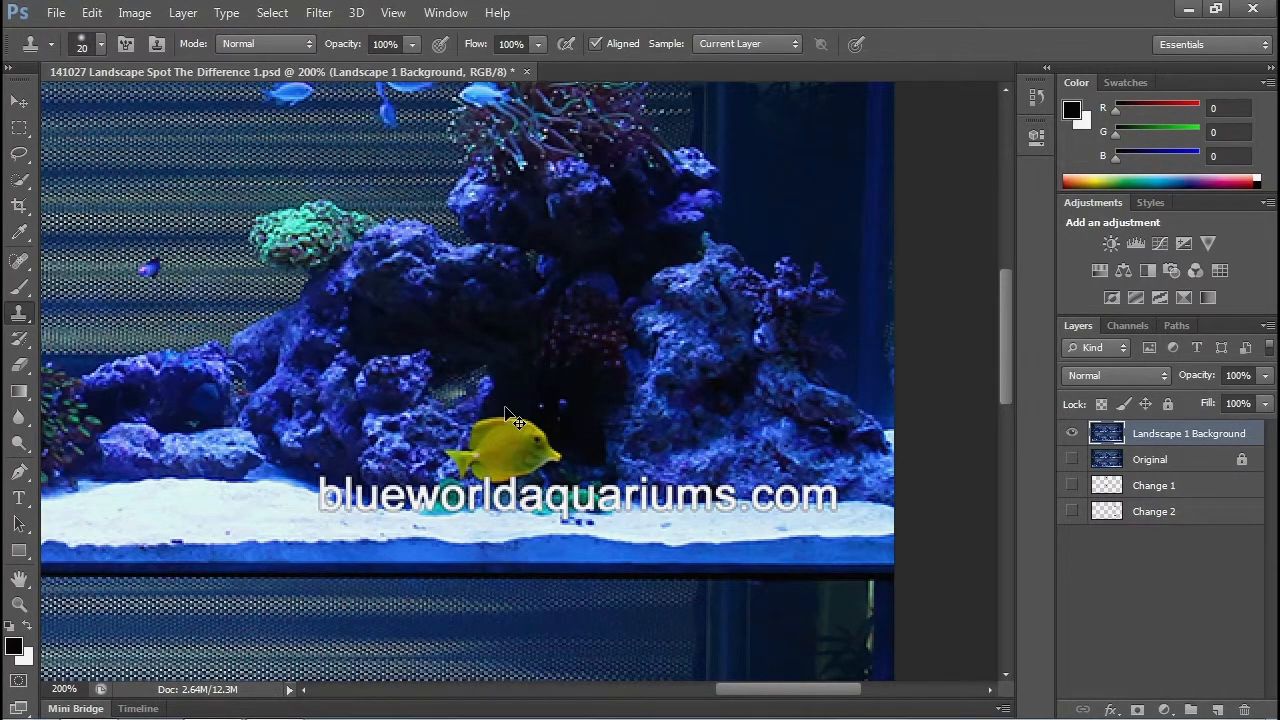
Try to clone the red fish into the gap closer above the yellow fish's tail, and undo it.
scroll(505, 420, "down", 2)
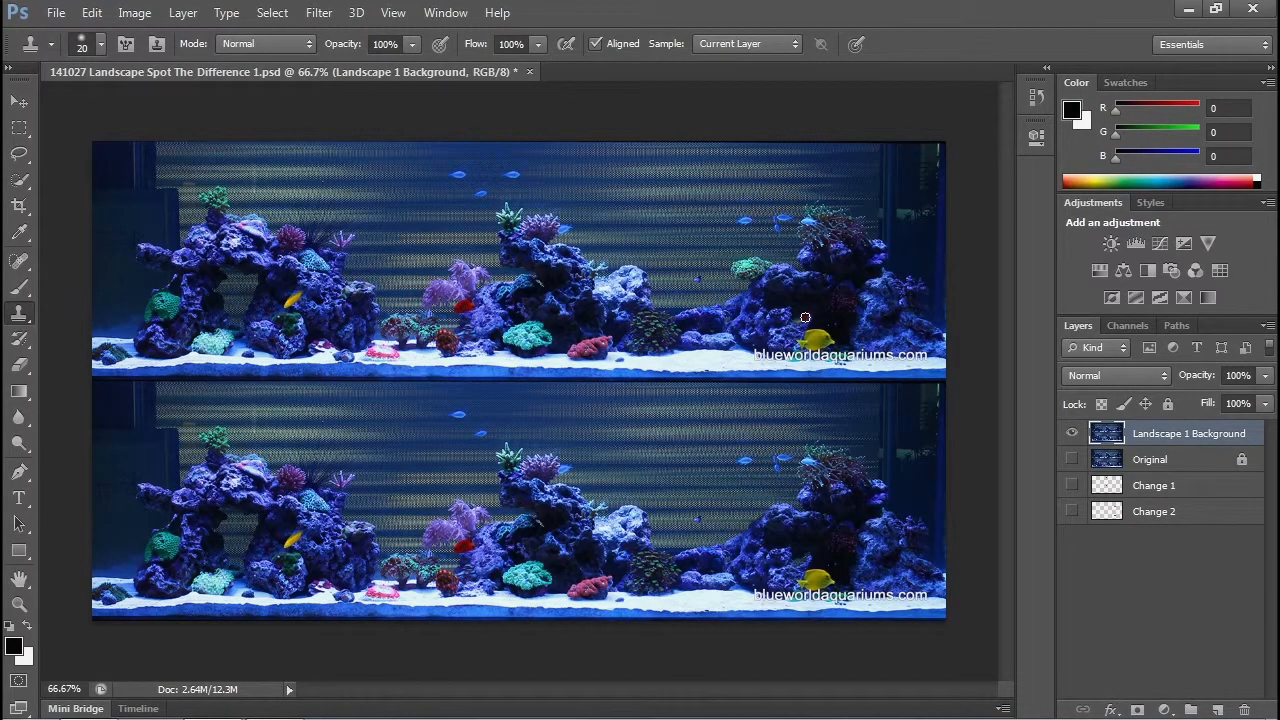
key("ctrl+plus")
key("ctrl+plus")
left_click_drag(805, 317, 269, 520)
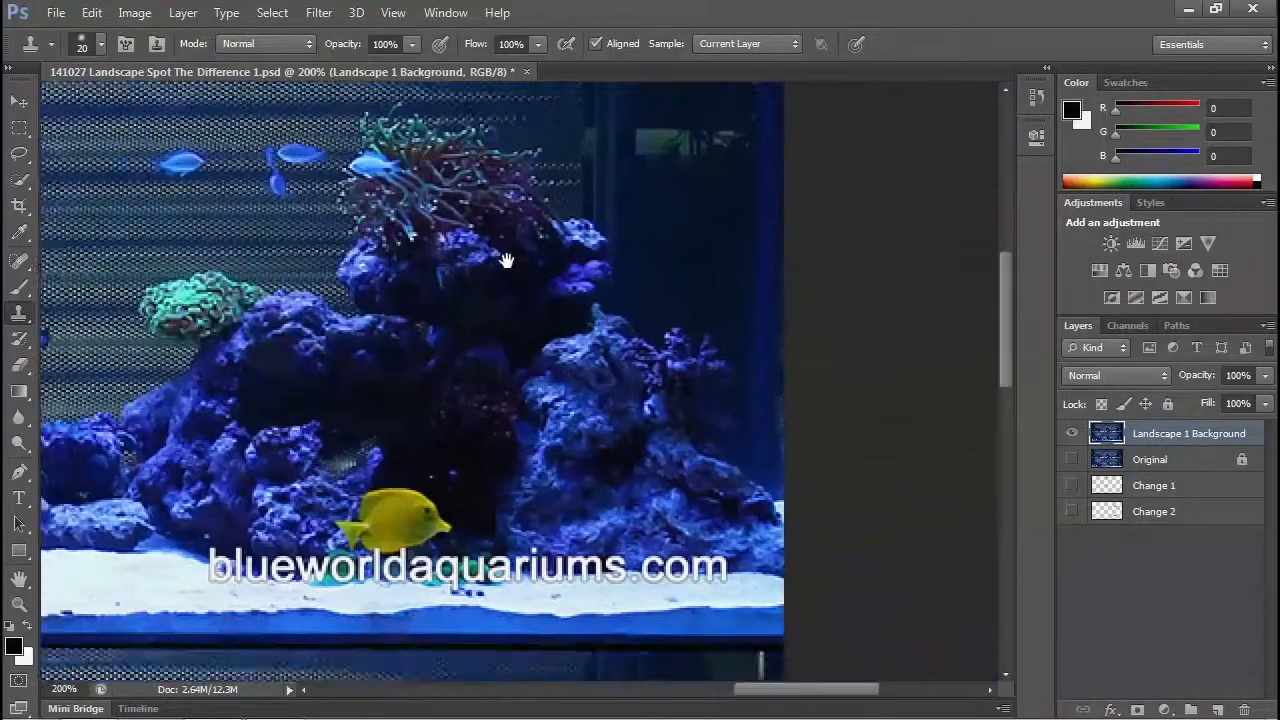
left_click_drag(506, 260, 591, 180)
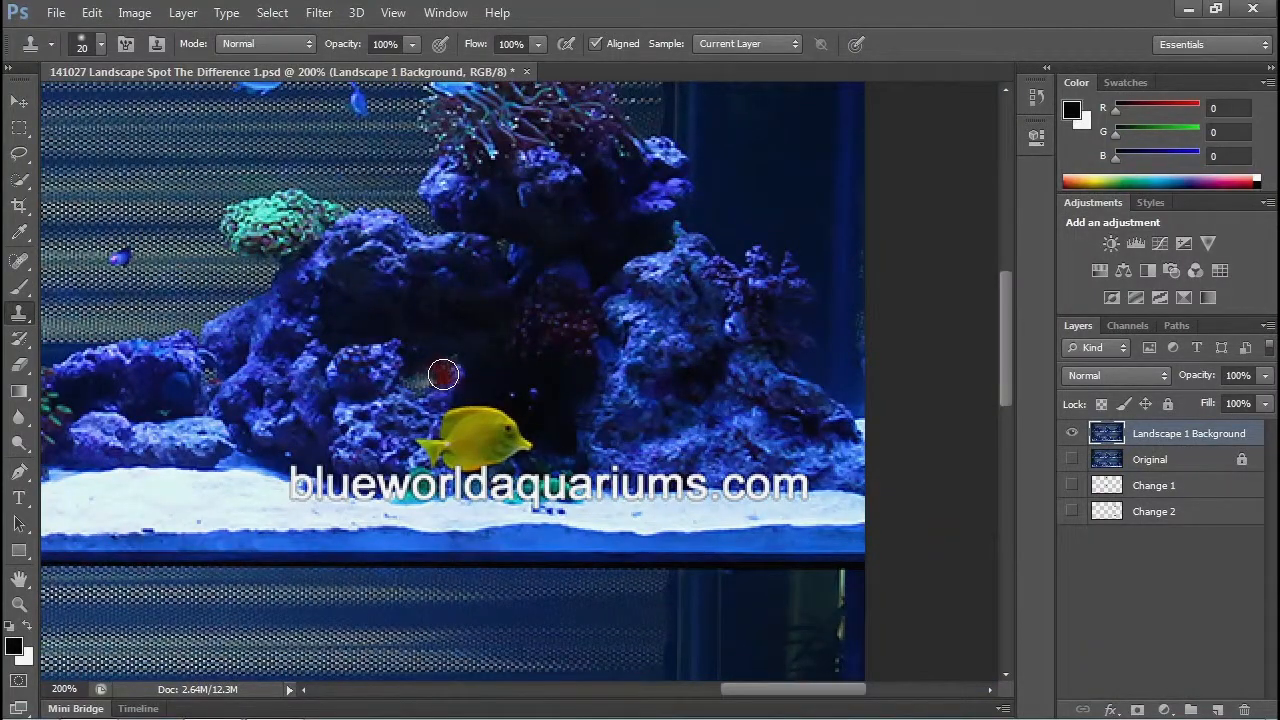
mouse_move(436, 372)
left_mouse_down()
mouse_move(461, 361)
mouse_move(425, 381)
left_mouse_up()
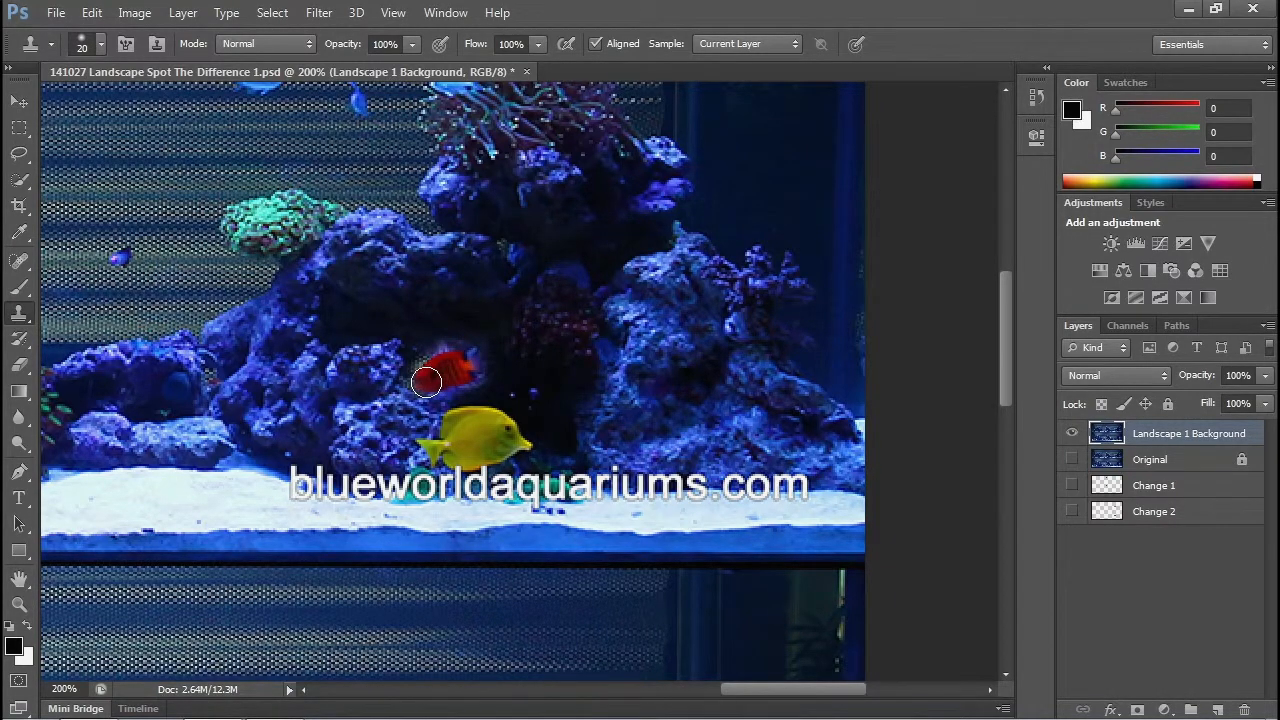
key("ctrl+z")
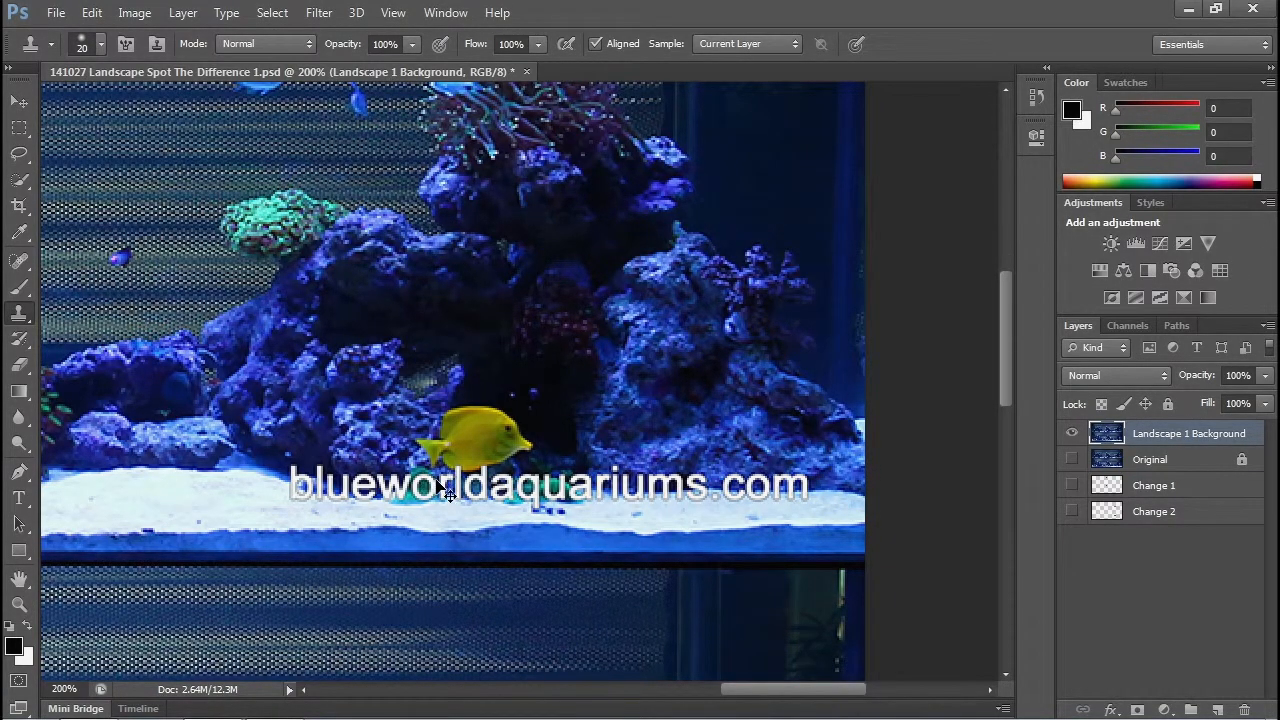
key("ctrl+0")
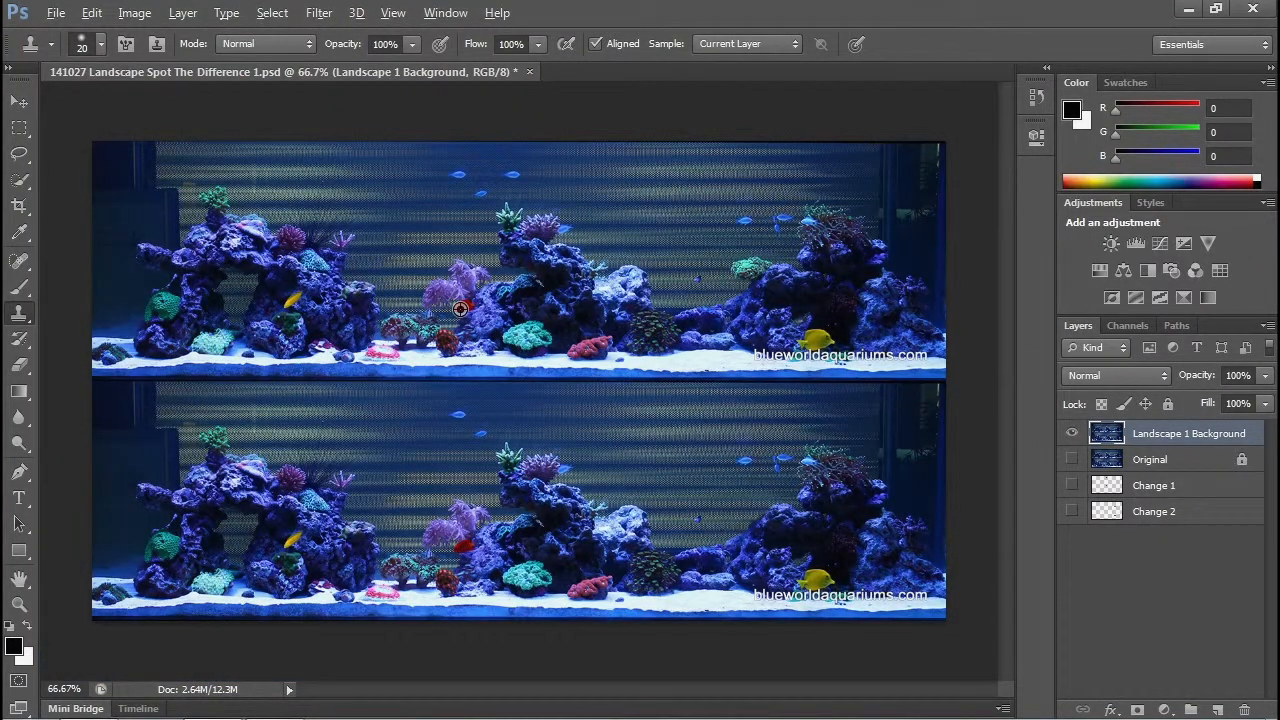
Clone stamp a copy of the red fish onto the far-right rock beside the yellow fish in the upper picture.
left_click(460, 308)
key("ctrl+plus")
key("ctrl+plus")
left_click_drag(864, 313, 326, 522)
mouse_move(843, 510)
left_mouse_down()
mouse_move(455, 468)
mouse_move(347, 490)
left_mouse_up()
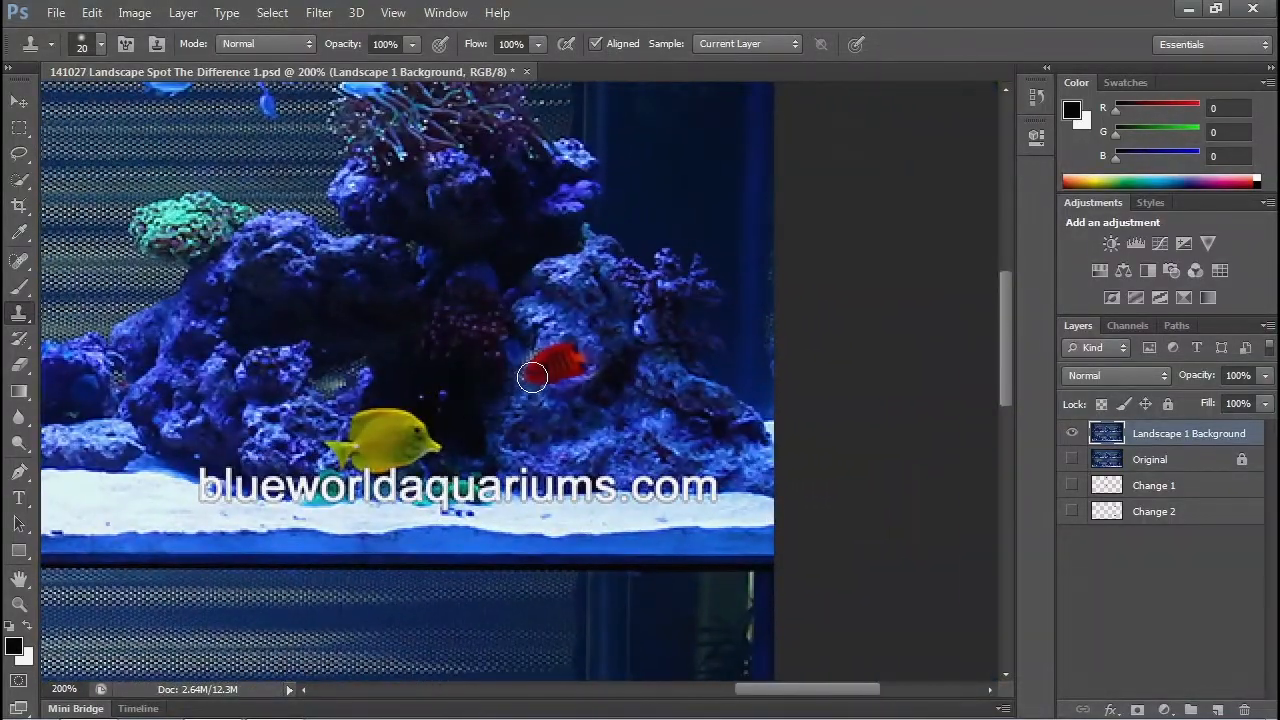
left_click_drag(534, 374, 585, 357)
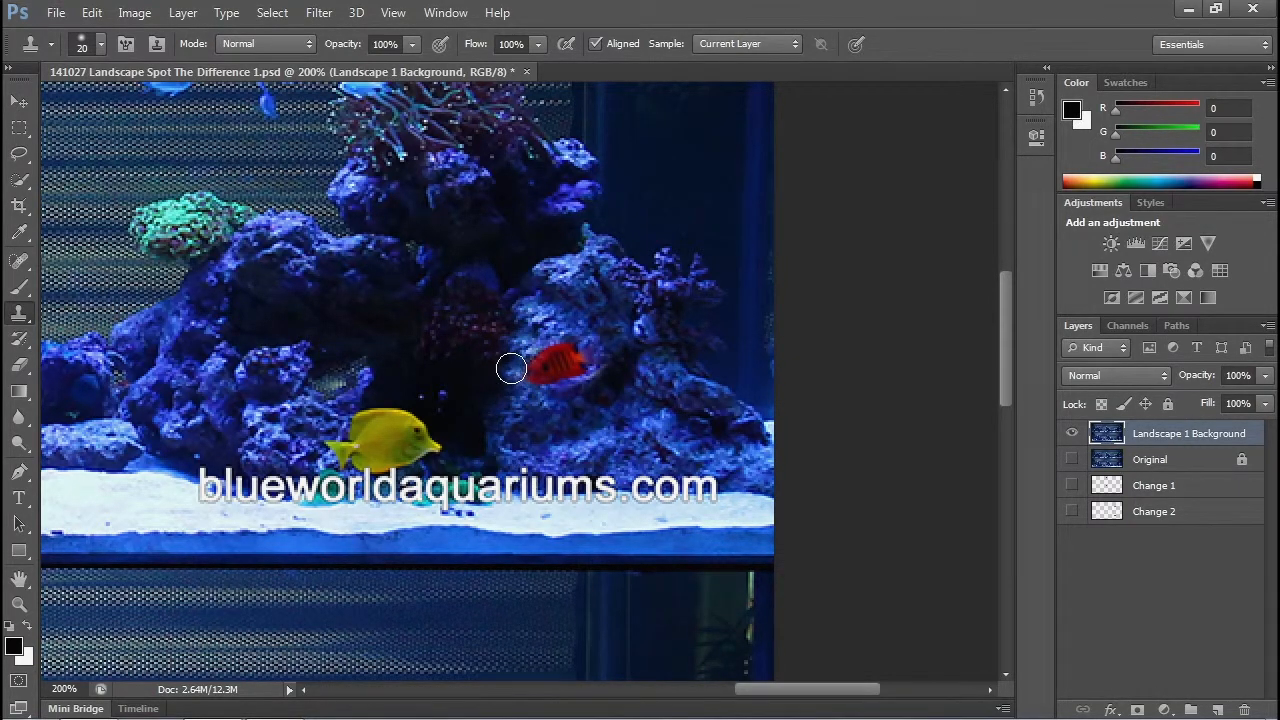
left_click(573, 494)
key("ctrl+minus")
key("ctrl+minus")
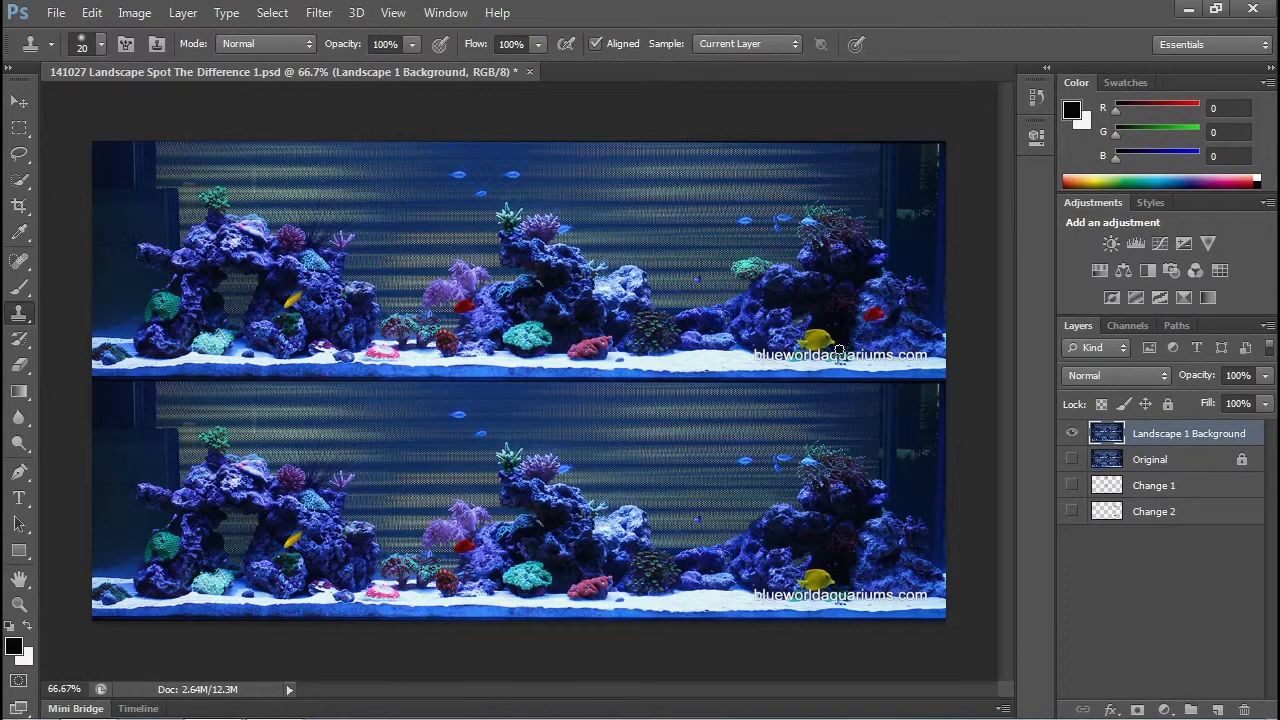
Draw a rectangular selection the size of the cloned red fish and shift it down to the matching spot in the lower picture.
key("ctrl+plus")
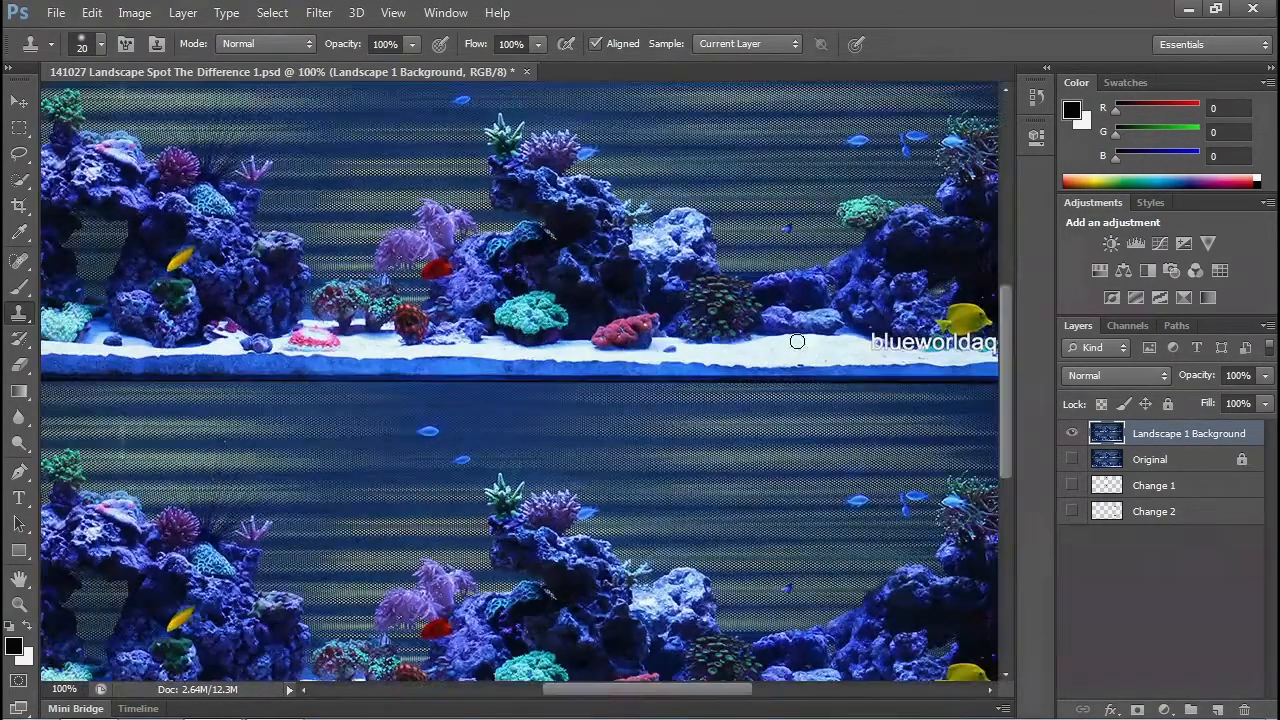
left_click_drag(771, 349, 317, 257)
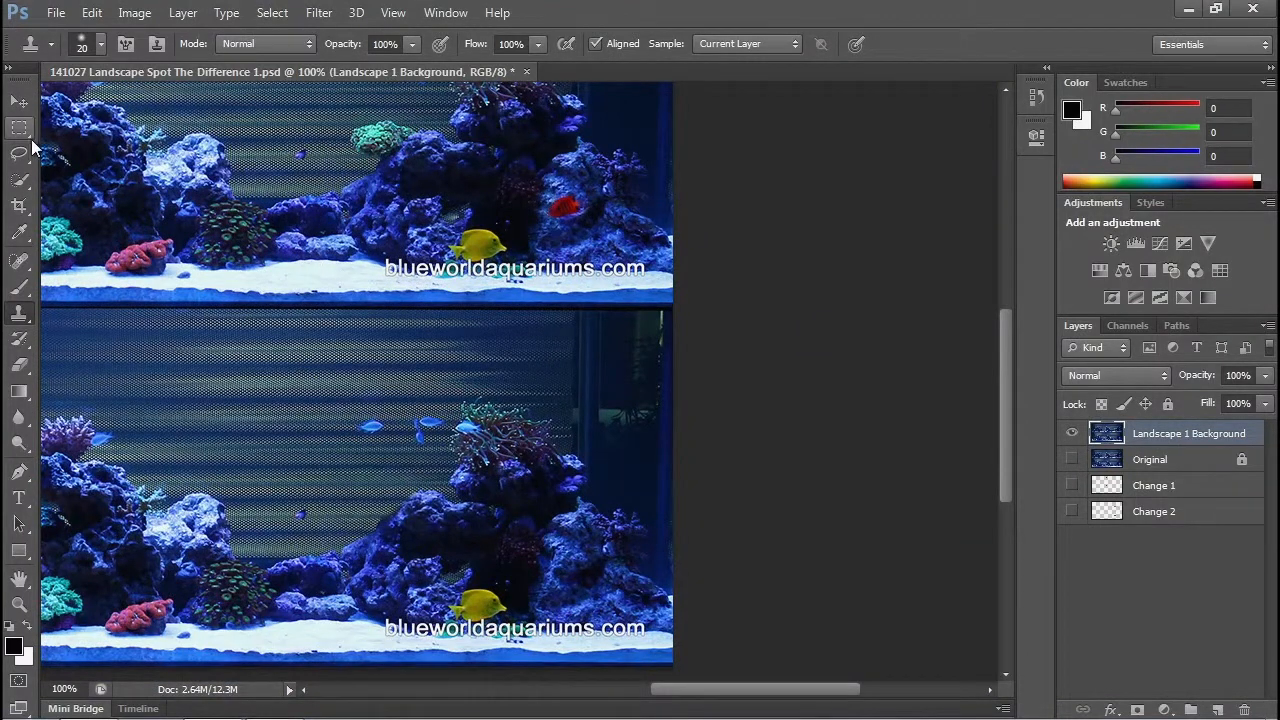
left_click(19, 127)
left_click_drag(537, 188, 589, 227)
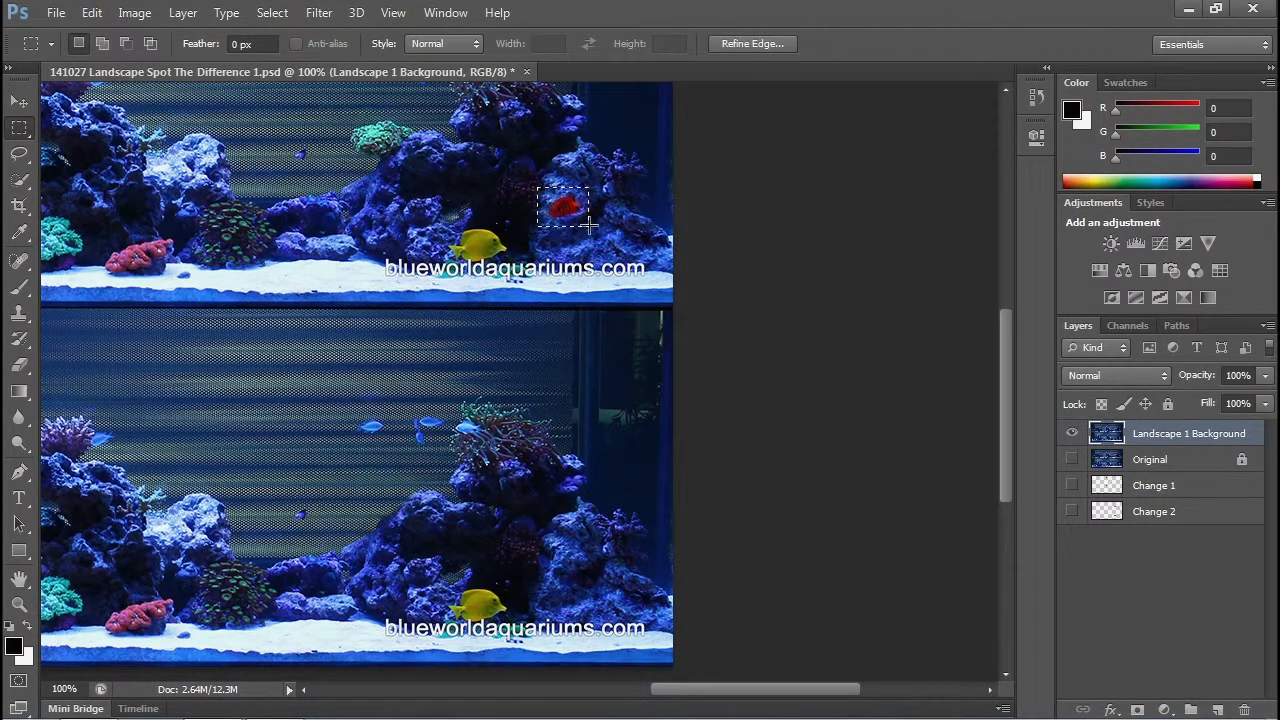
key("shift+Down")
key("shift+Down")
key("shift+Down")
key("shift+Down")
key("shift+Down")
key("shift+Down")
key("shift+Down")
key("shift+Down")
key("shift+Down")
key("shift+Down")
key("shift+Down")
key("shift+Down")
key("shift+Down")
key("shift+Down")
key("shift+Down")
key("shift+Down")
key("shift+Down")
key("shift+Down")
key("shift+Down")
key("shift+Down")
key("shift+Up")
key("shift+Up")
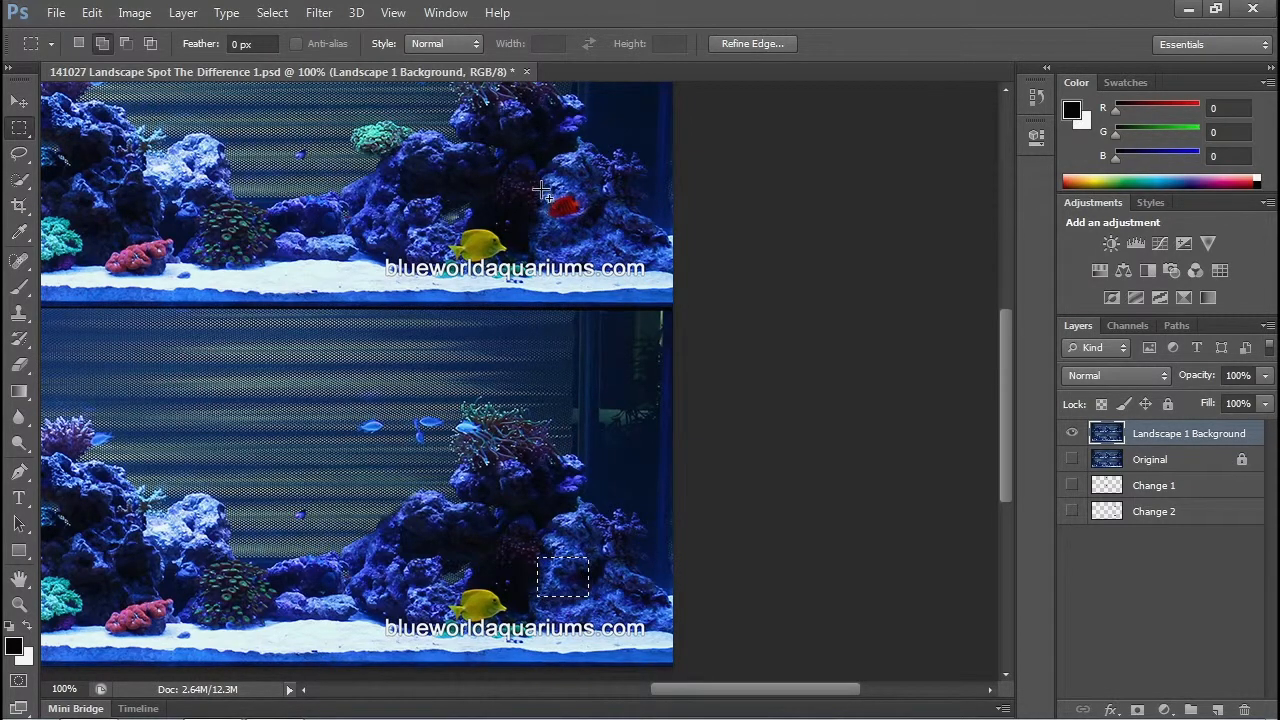
Add a rectangle around the cloned red fish in the upper picture and copy both selected areas to a new layer.
left_click_drag(541, 190, 595, 228)
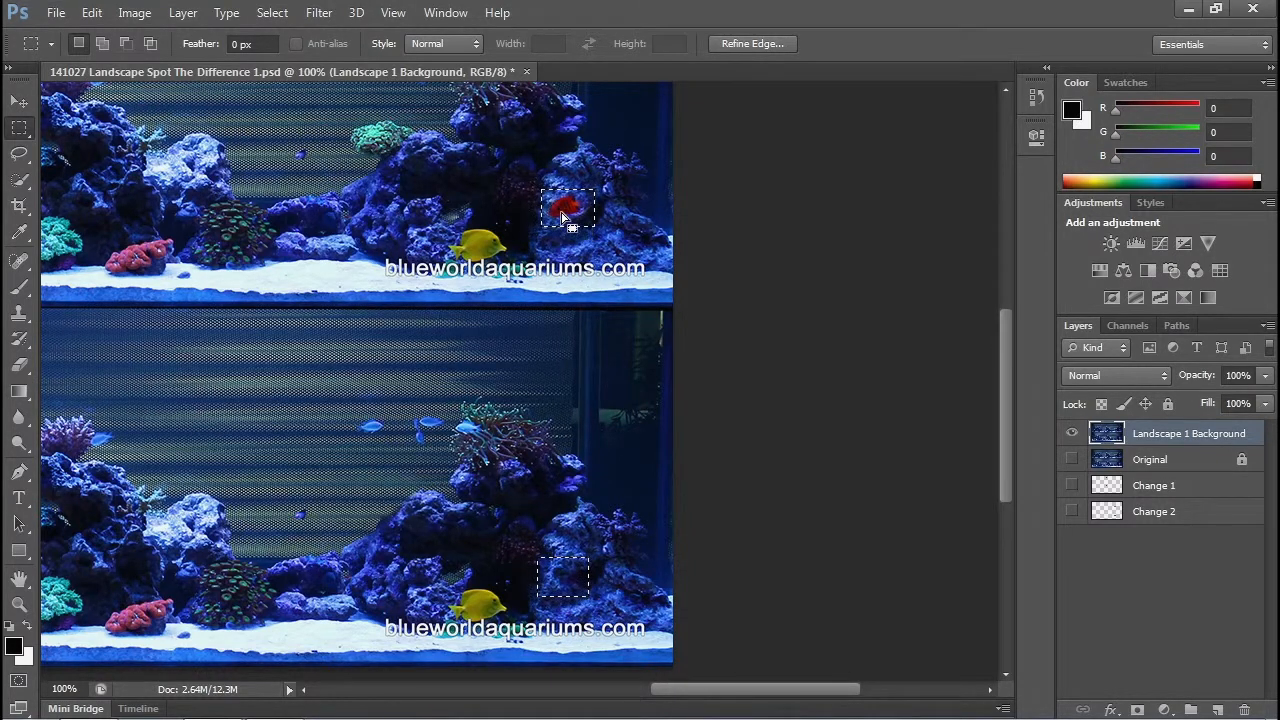
left_click_drag(541, 190, 595, 231, "shift")
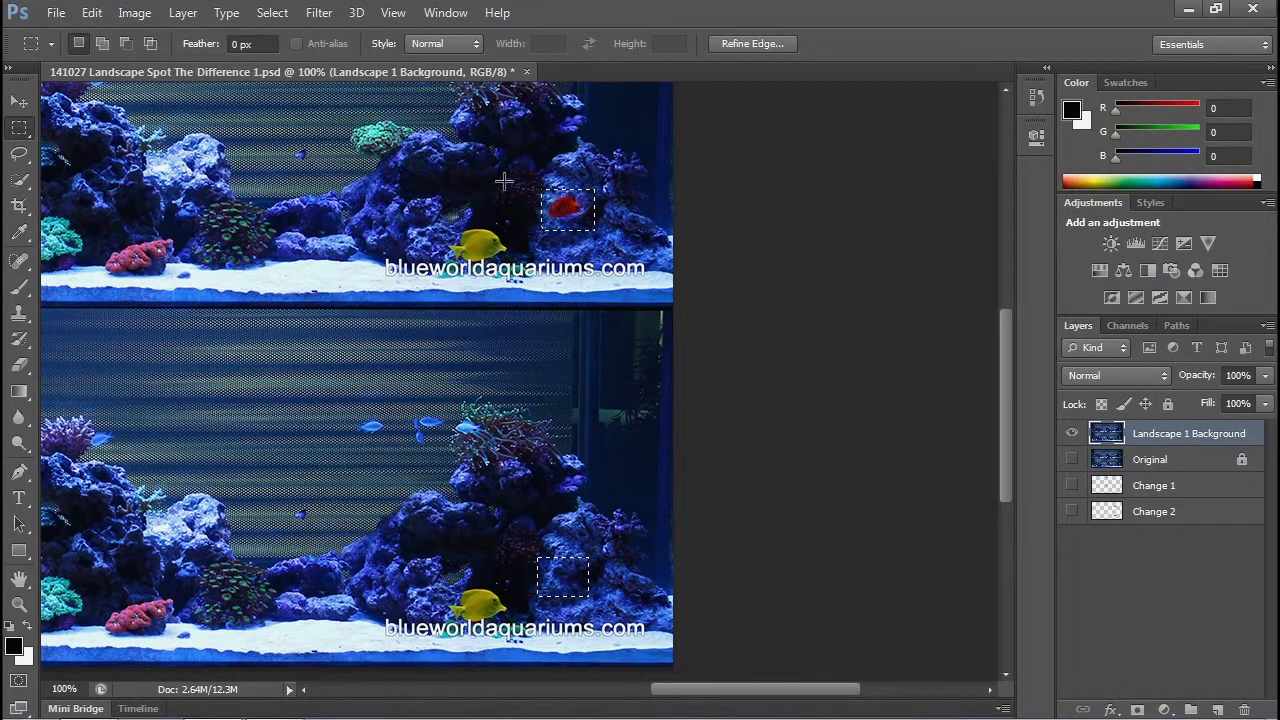
left_click(183, 13)
mouse_move(339, 40)
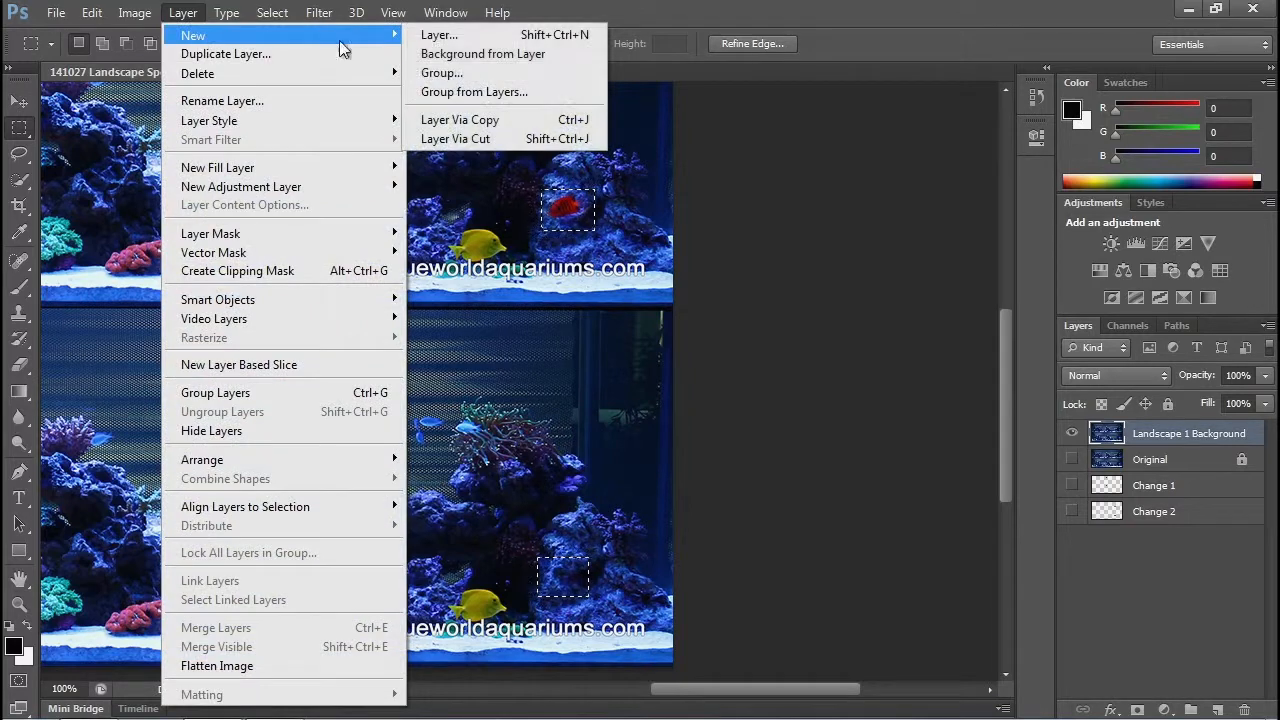
left_click(477, 122)
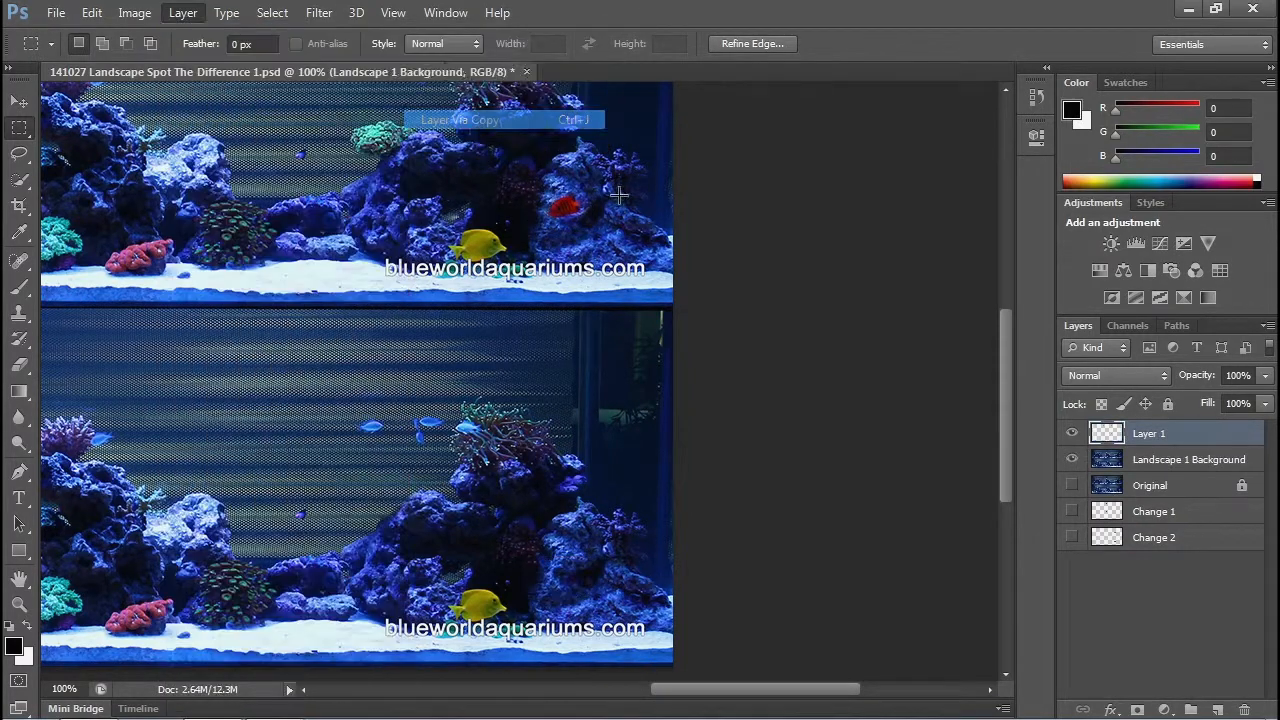
Rename the new layer Change 3 and stack Change 1 and Change 2 above it.
double_click(1145, 436)
type("Change 3")
key("Return")
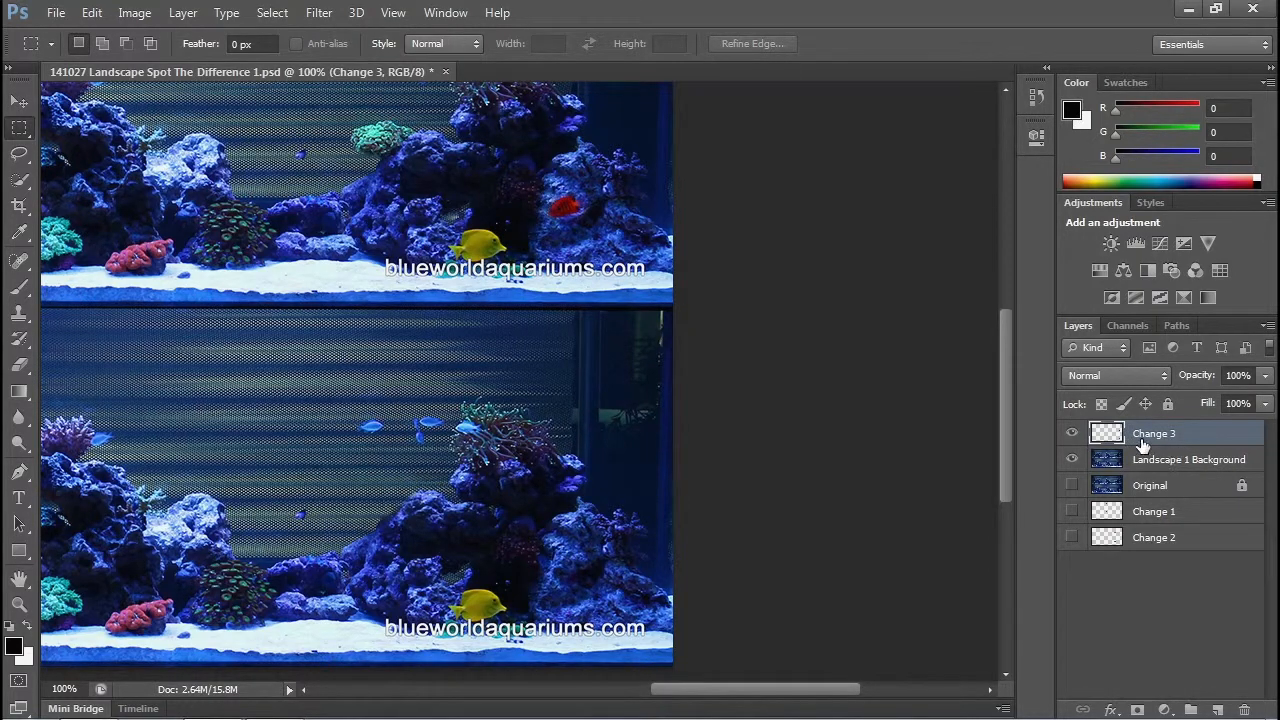
left_click_drag(1153, 508, 1143, 430)
left_click_drag(1150, 537, 1143, 425)
Hide Landscape 1 Background and display the Change 3, Change 1 and Change 2 layers to check the copied areas.
left_click(1072, 485)
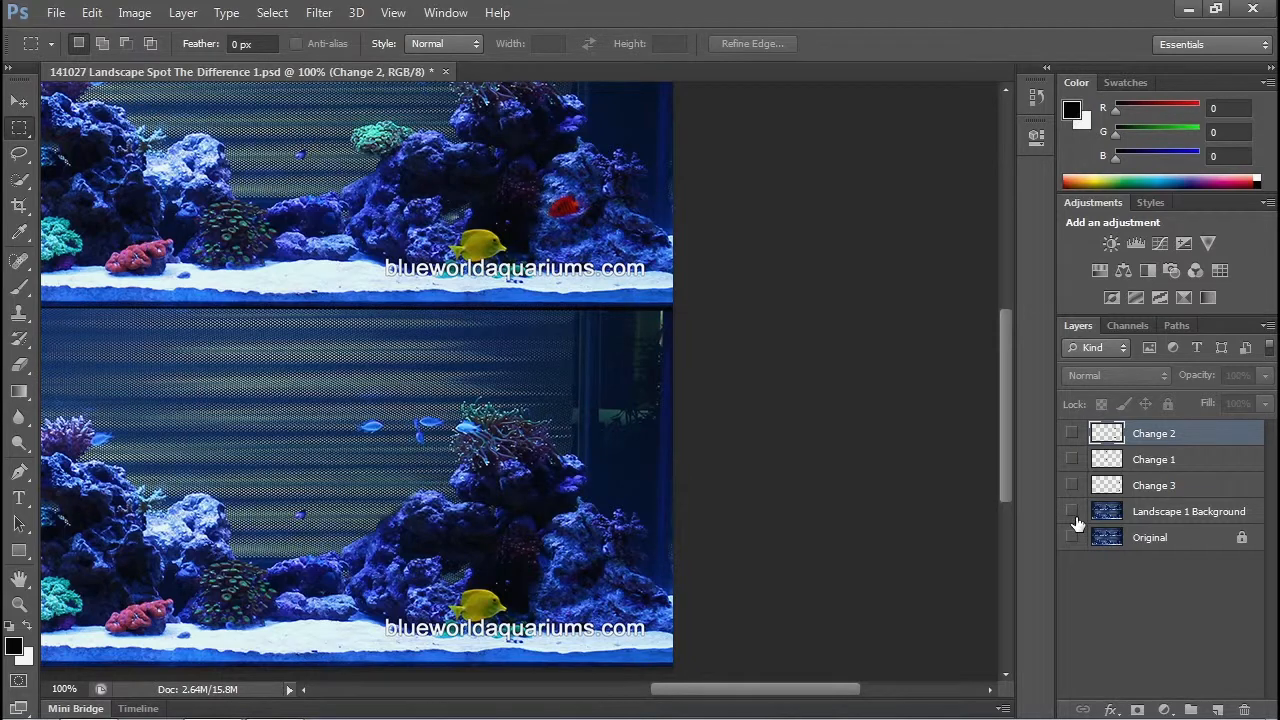
left_click(1073, 512)
left_click(1073, 485)
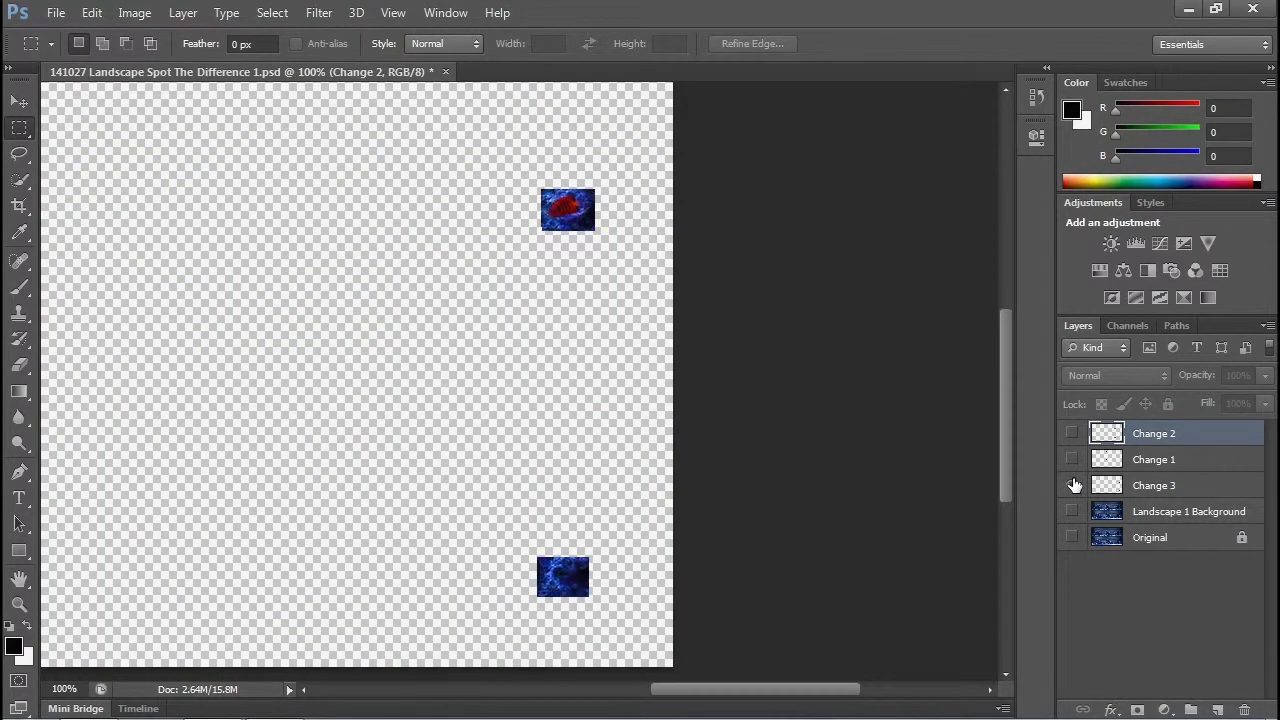
key("ctrl+0")
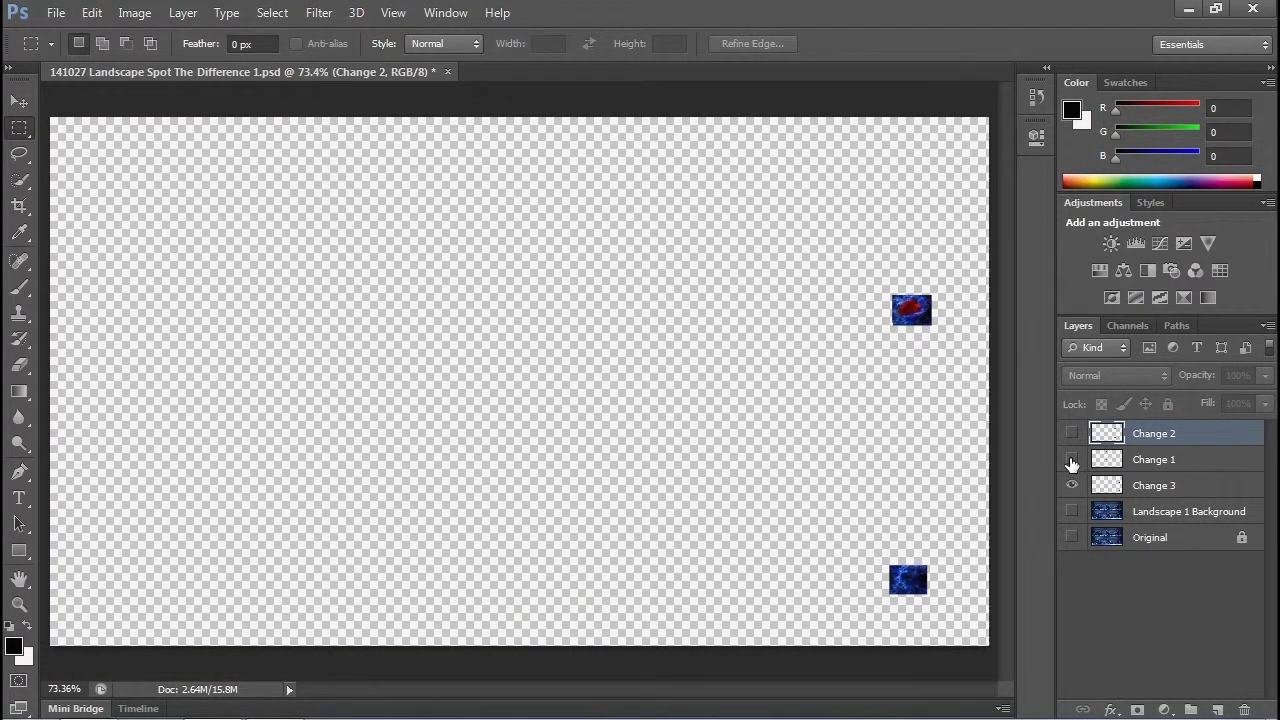
left_click(1071, 463)
left_click(1072, 433)
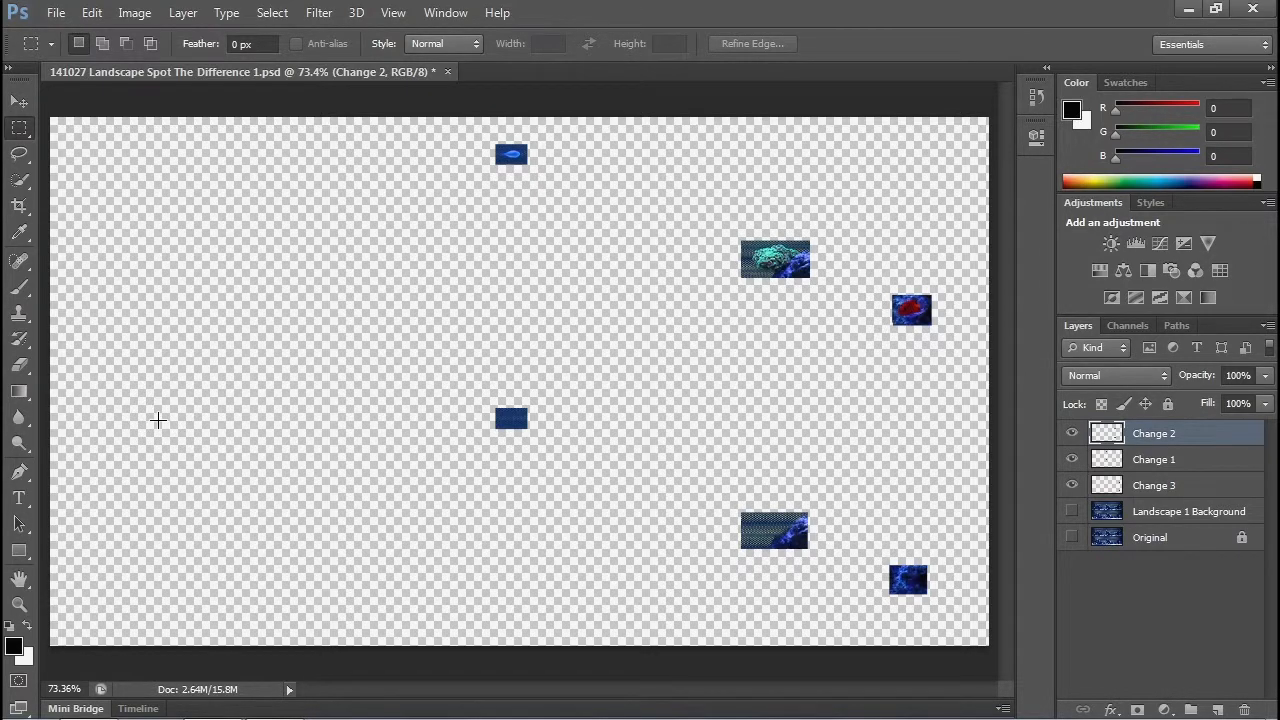
Show Landscape 1 Background and Original, and hide the three Change layers.
left_click(1071, 511)
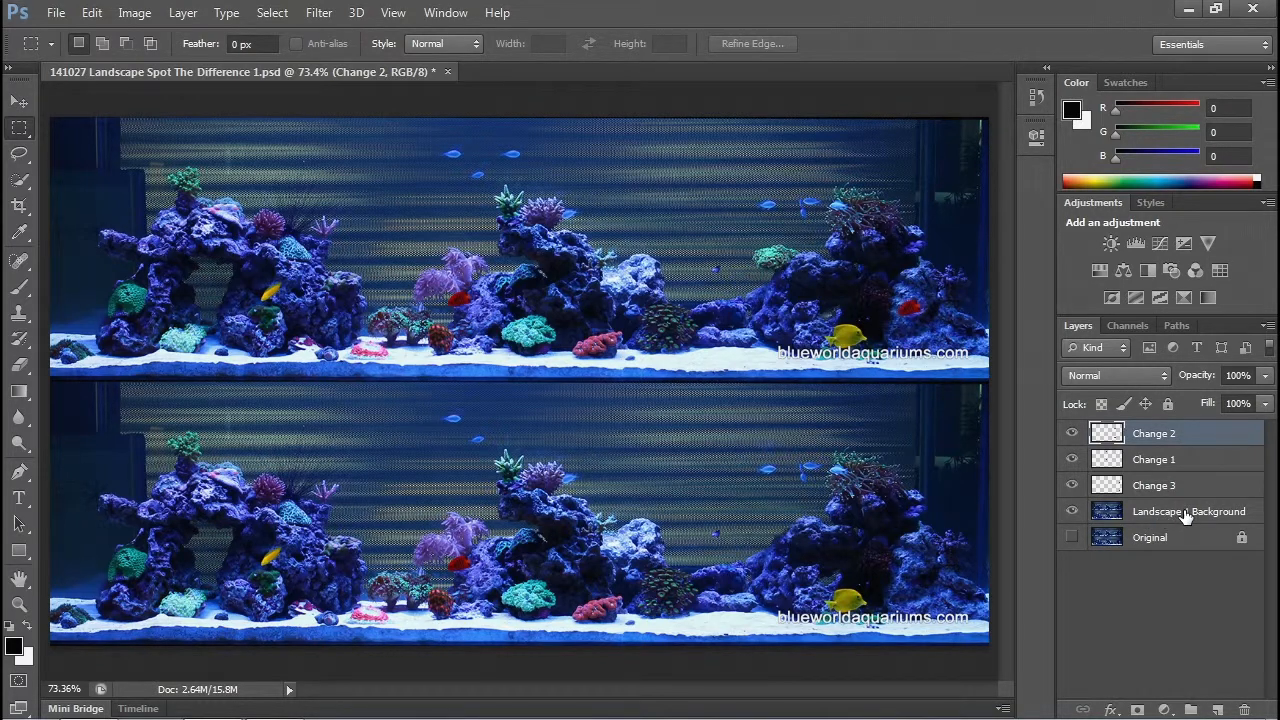
left_click(1072, 433)
left_click(1072, 433)
left_click(1072, 485)
left_click(1072, 433)
left_click(1072, 459)
left_click(1072, 537)
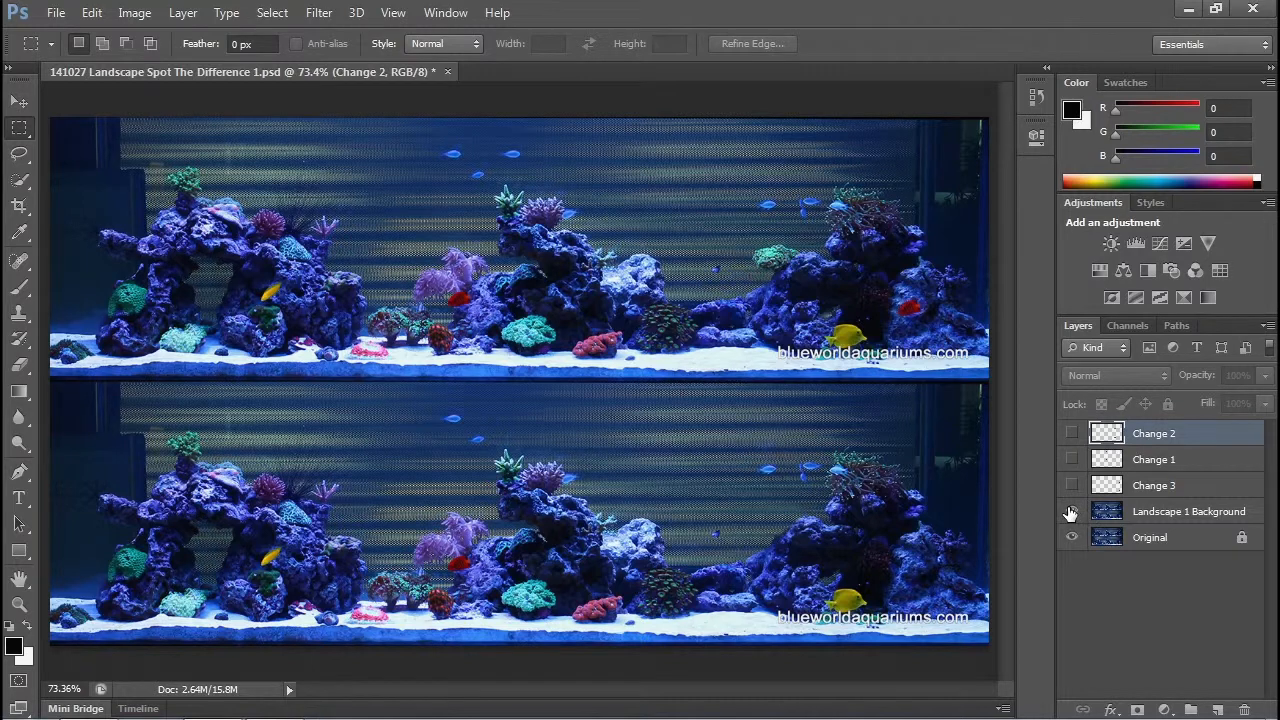
Compare the edited pictures with the Original layer by repeatedly toggling the visibility of Landscape 1 Background.
left_click(1070, 512)
left_click(1070, 512)
left_click(1070, 512)
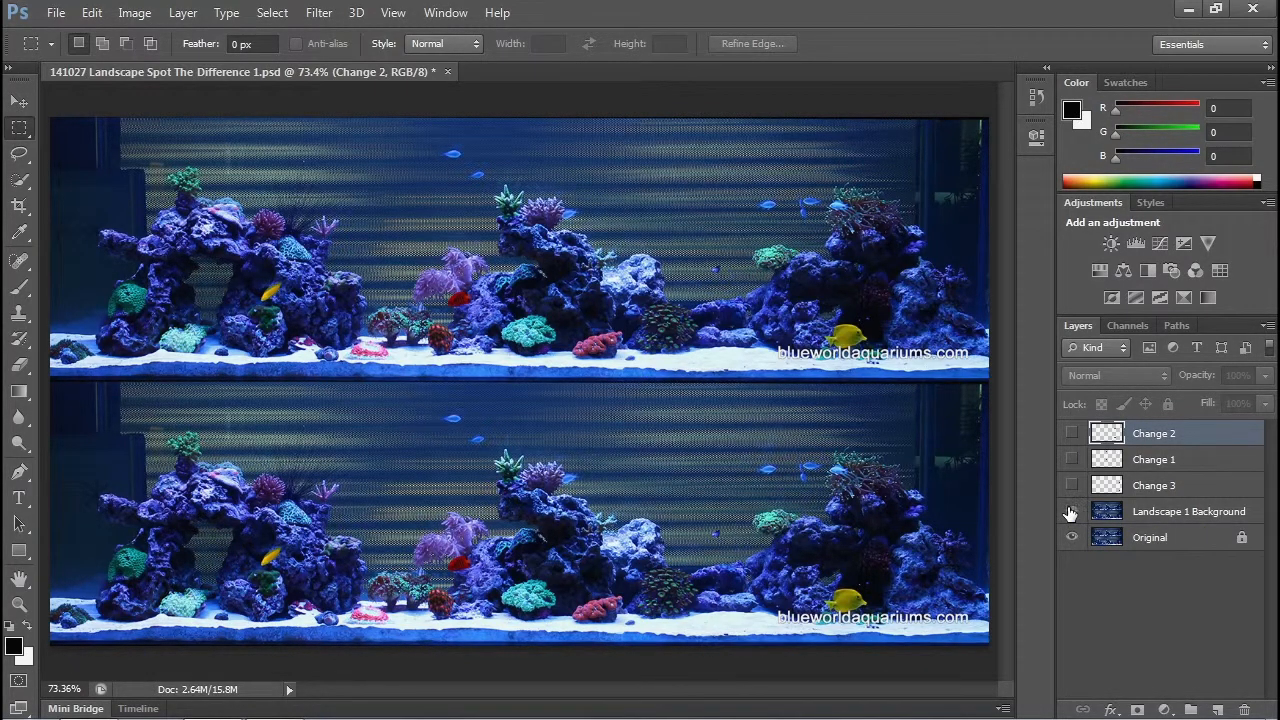
left_click(1070, 512)
left_click(1070, 512)
left_click(1070, 512)
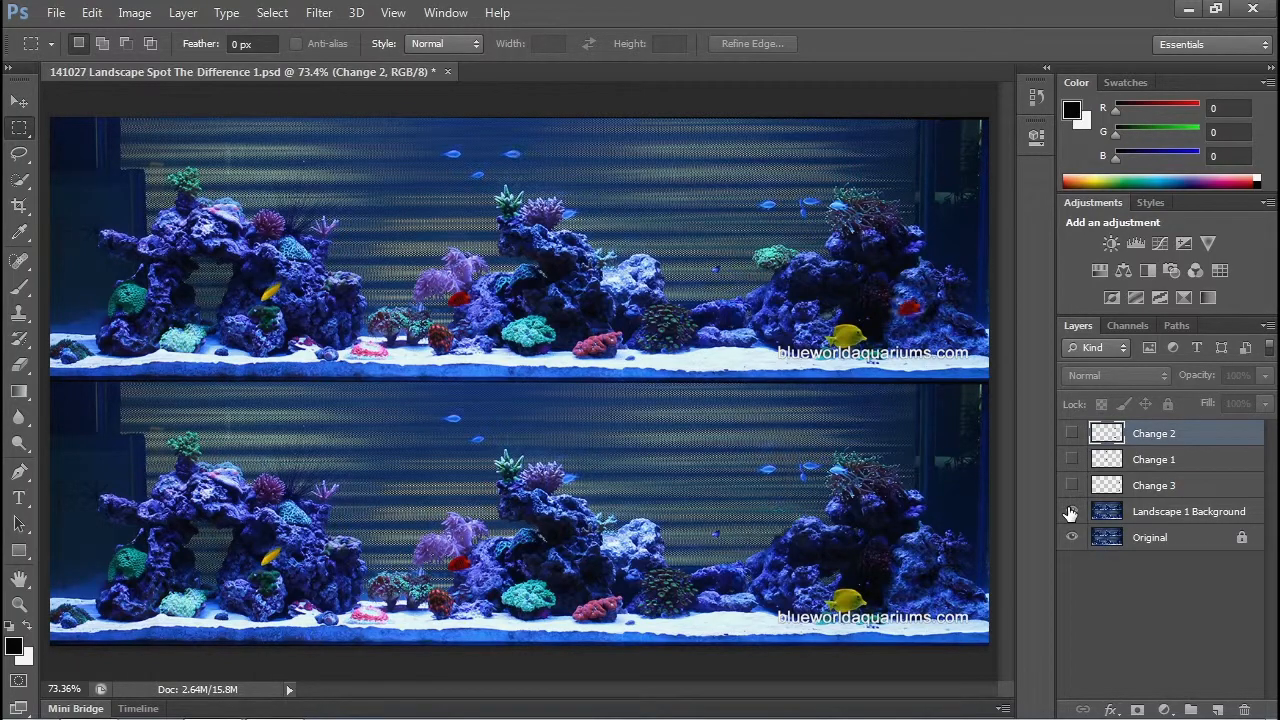
left_click(1070, 512)
left_click(1070, 512)
left_click(1070, 512)
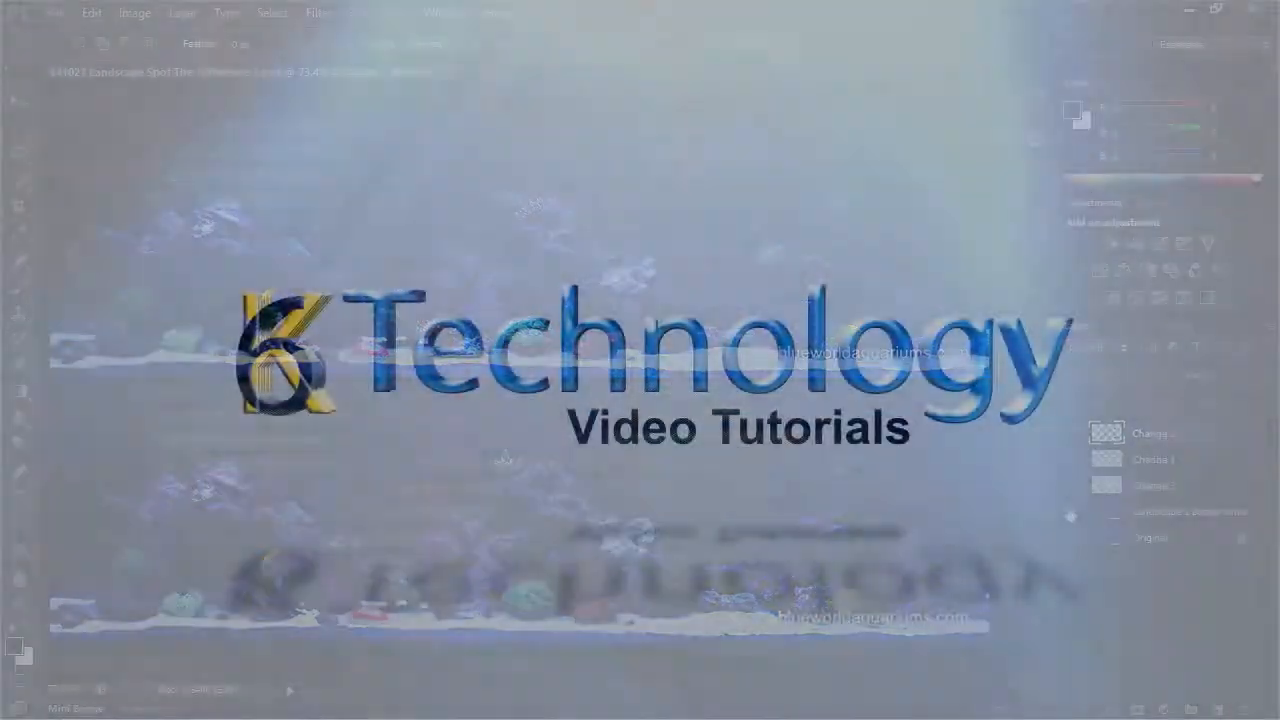